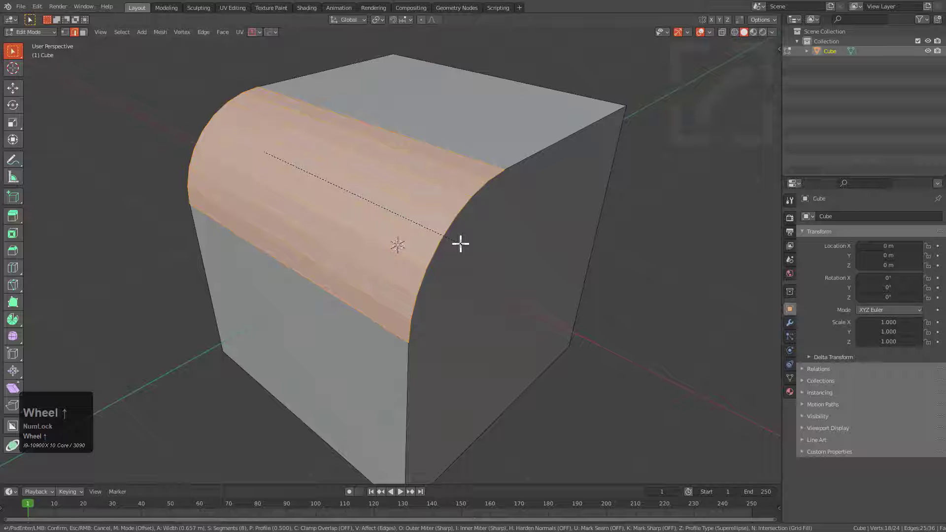
# Bevel the cube's selected top edge with 2 segments and a profile of 1.0, keeping the corner sharp.
pyautogui.scroll(-7, 460, 243)
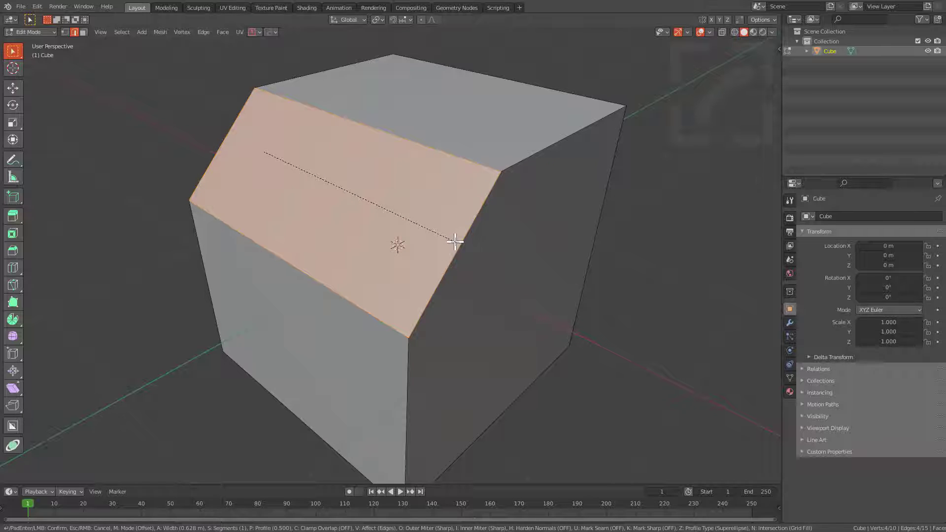
pyautogui.scroll(1, 454, 242)
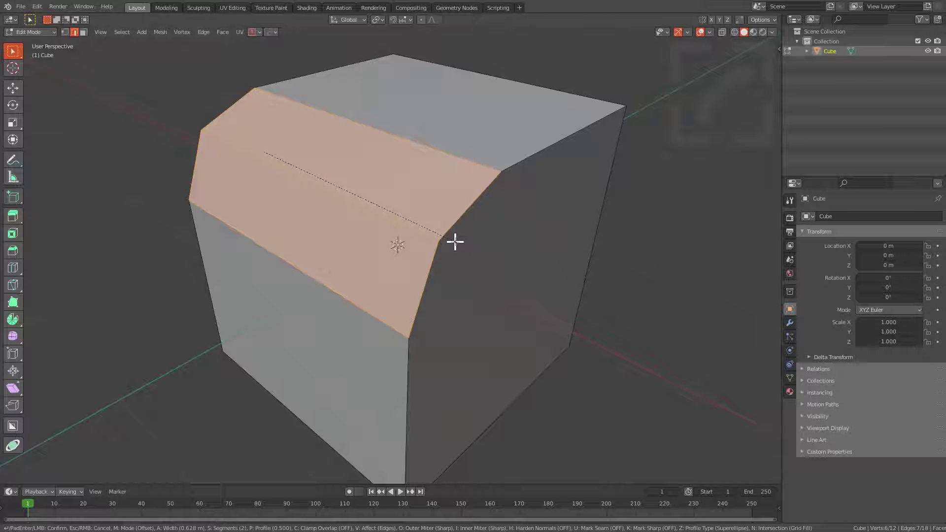
pyautogui.press('p')
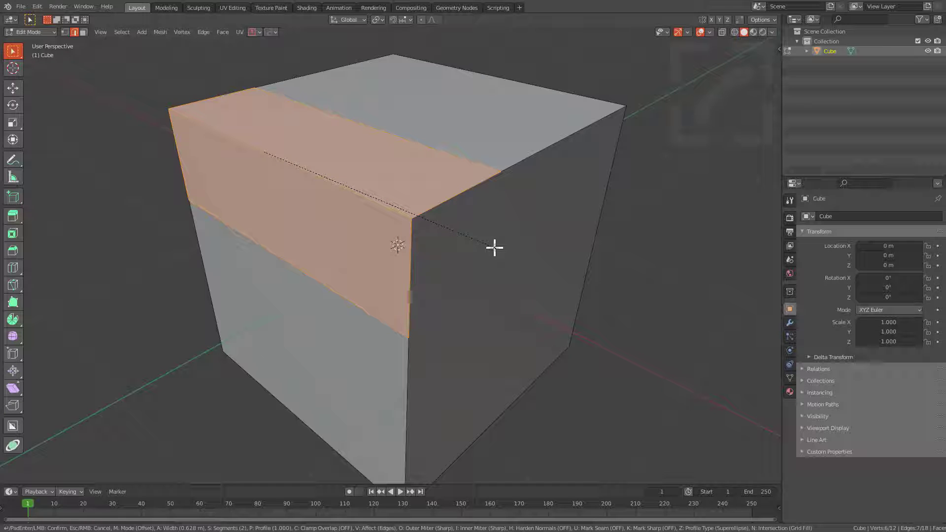
pyautogui.press('a')
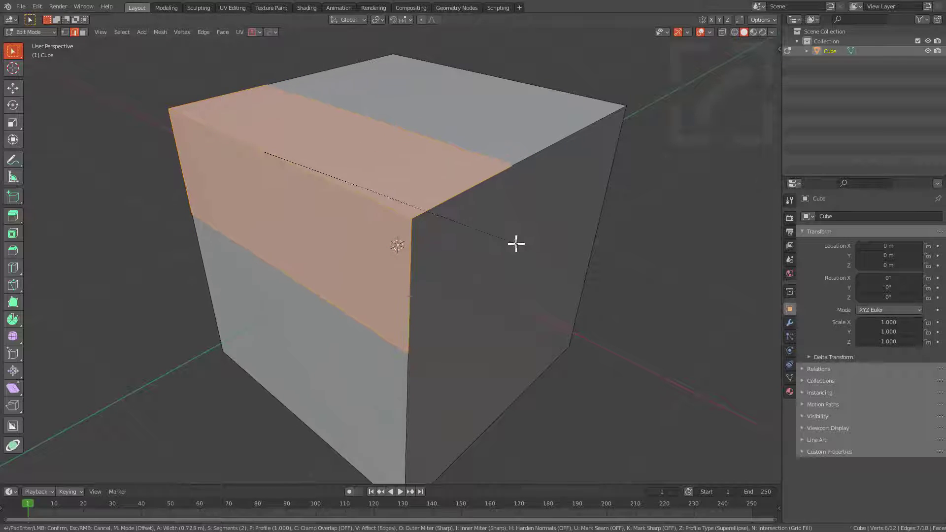
pyautogui.click(494, 224)
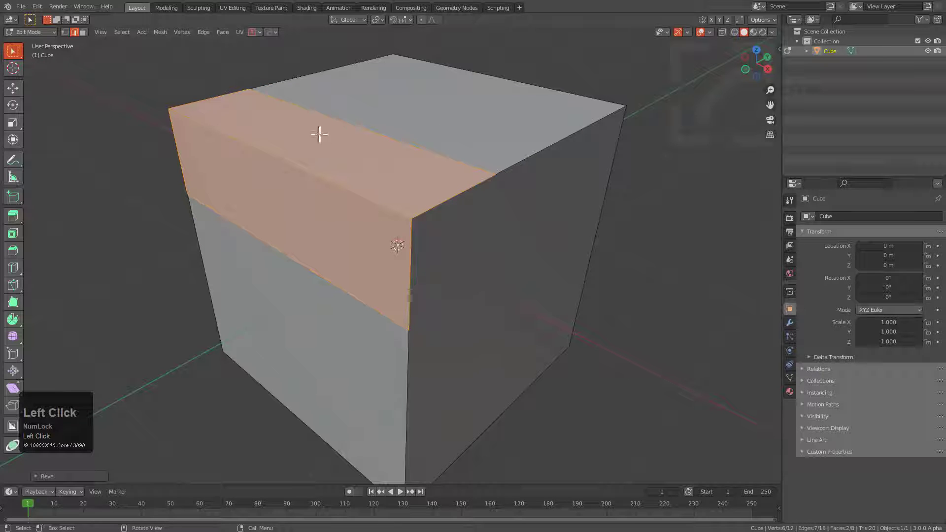
# Bevel the top edge and the vertical corner edge bordering the adjacent side face, using the same two-segment square profile.
pyautogui.click(552, 146)
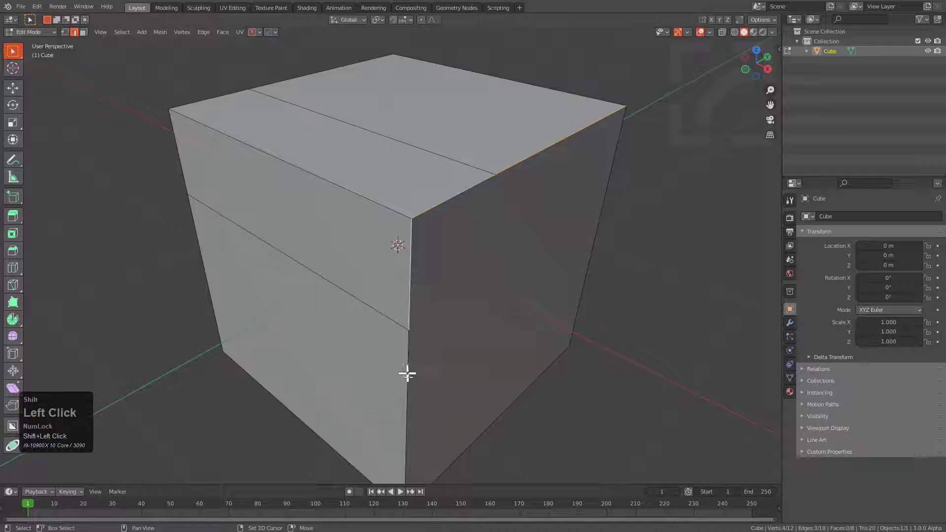
pyautogui.hotkey('ctrl', 'b')
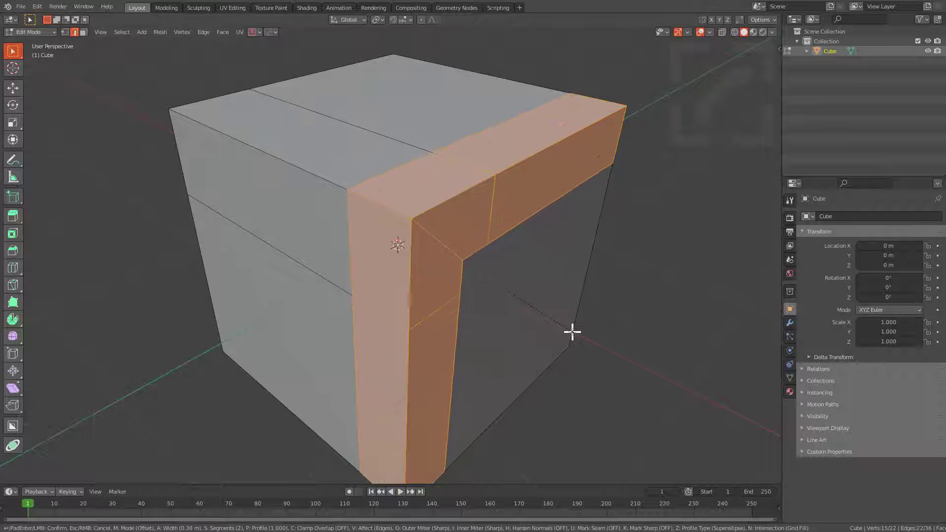
pyautogui.click(538, 301)
# Bevel the top edge on the opposite side together with its adjoining vertical corner edge, and clear the selection.
pyautogui.moveTo(432, 205); pyautogui.dragTo(433, 165, button='middle')
pyautogui.click(332, 192)
pyautogui.keyDown('shift'); pyautogui.click(377, 211); pyautogui.keyUp('shift')
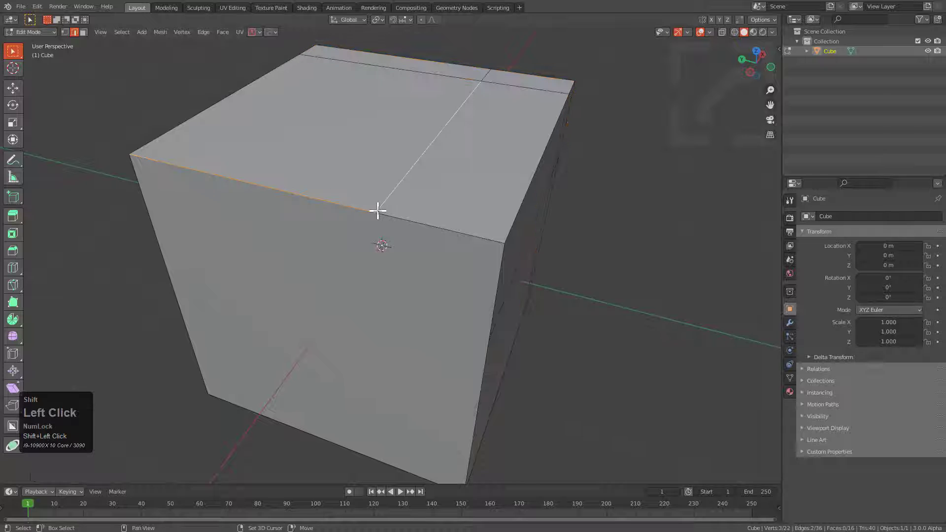
pyautogui.hotkey('ctrl', 'z')
pyautogui.keyDown('shift'); pyautogui.click(424, 228); pyautogui.keyUp('shift')
pyautogui.moveTo(492, 269); pyautogui.dragTo(450, 260, button='middle')
pyautogui.keyDown('shift'); pyautogui.click(421, 260); pyautogui.keyUp('shift')
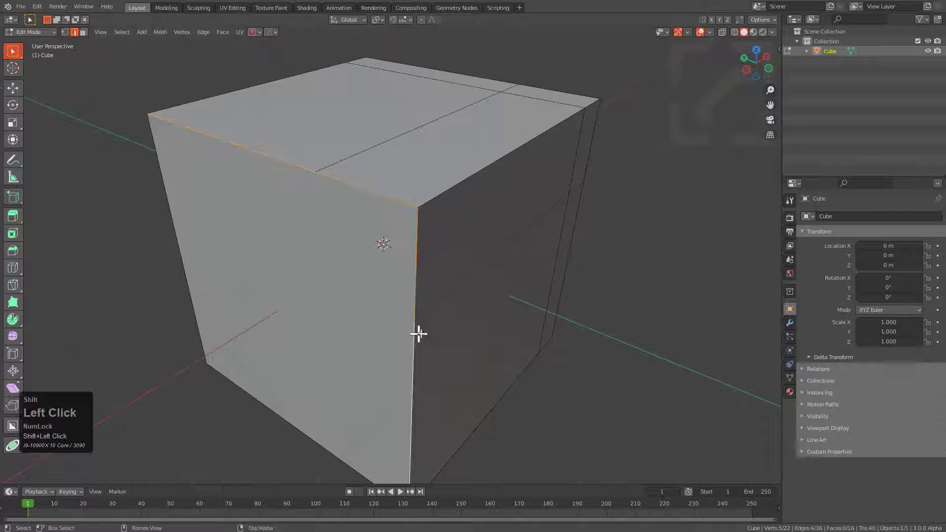
pyautogui.hotkey('ctrl', 'b')
pyautogui.click(521, 355)
pyautogui.hotkey('alt', 'a')
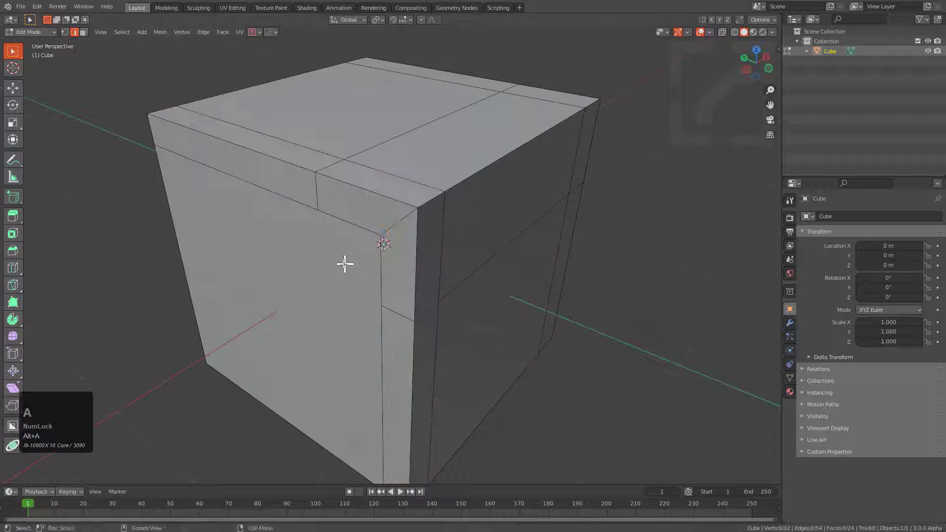
# Bevel the remaining unbevelled top edge about 0.24 m wide with 2 segments and a profile of 1.0.
pyautogui.moveTo(345, 264); pyautogui.dragTo(456, 272, button='middle')
pyautogui.keyDown('shift'); pyautogui.click(353, 260); pyautogui.keyUp('shift')
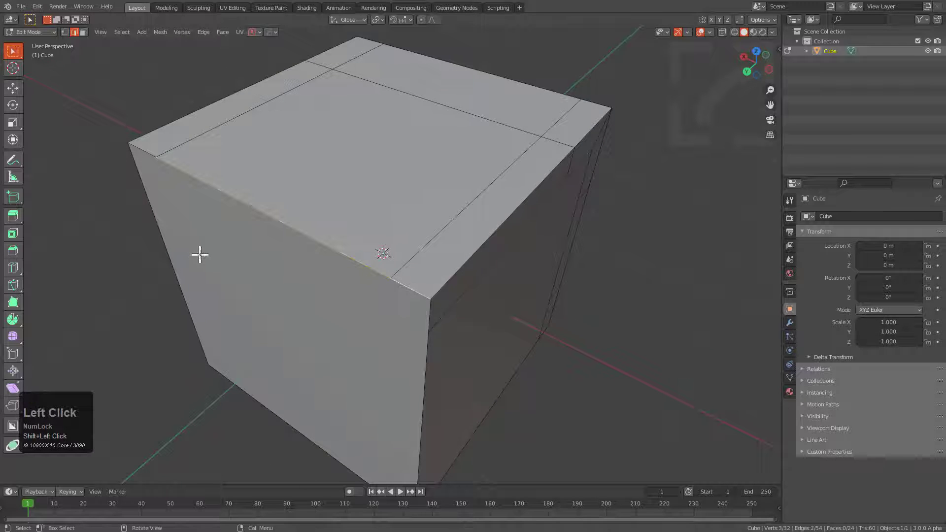
pyautogui.moveTo(199, 254); pyautogui.dragTo(409, 277, button='middle')
pyautogui.keyDown('shift'); pyautogui.click(330, 265); pyautogui.keyUp('shift')
pyautogui.hotkey('ctrl', 'b')
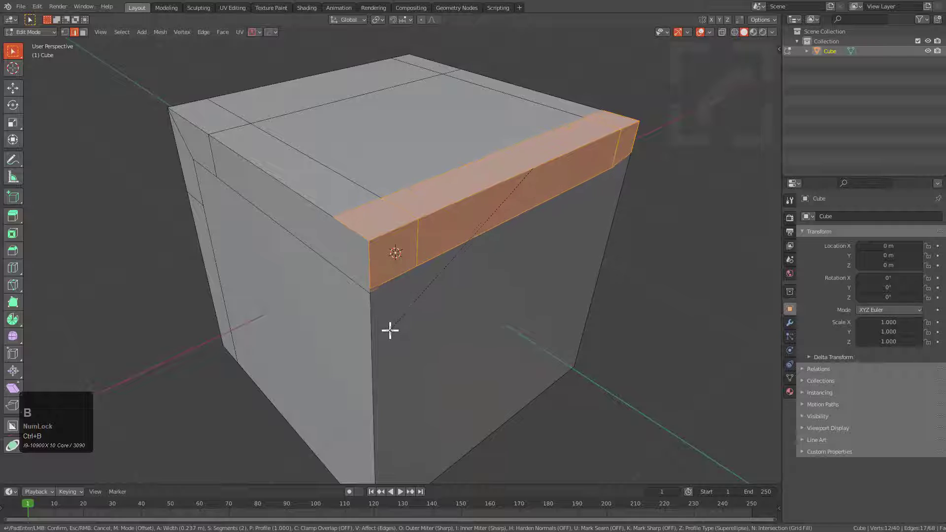
pyautogui.click(389, 331)
# Bevel the vertical corner edge beside the newly bevelled top edge along its full height, and clear the selection.
pyautogui.moveTo(389, 332); pyautogui.dragTo(392, 268, button='middle')
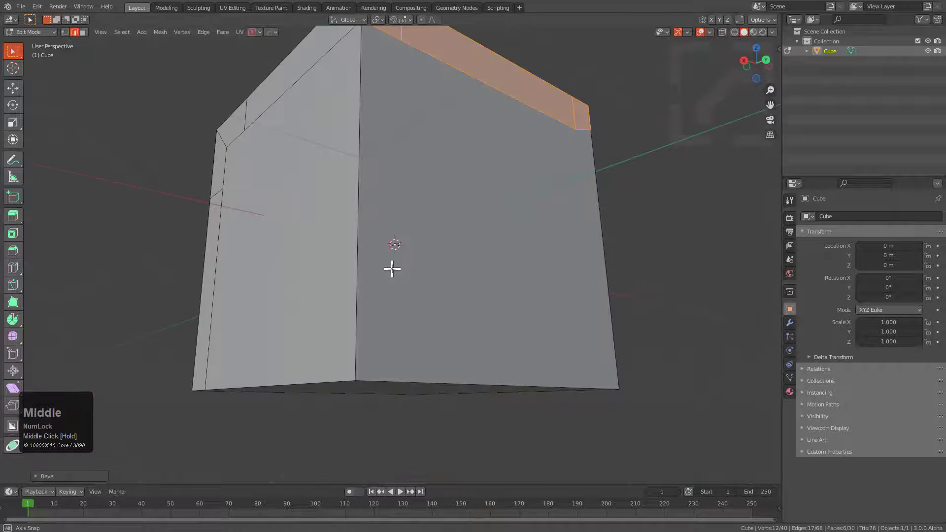
pyautogui.click(354, 225)
pyautogui.moveTo(354, 225); pyautogui.dragTo(360, 274, button='middle')
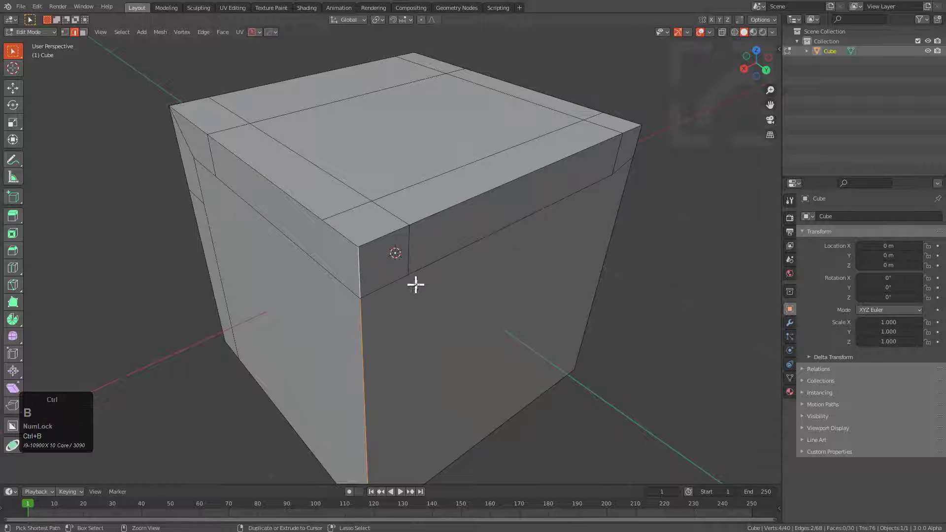
pyautogui.hotkey('ctrl', 'b')
pyautogui.click(485, 266)
pyautogui.scroll(-2, 424, 296)
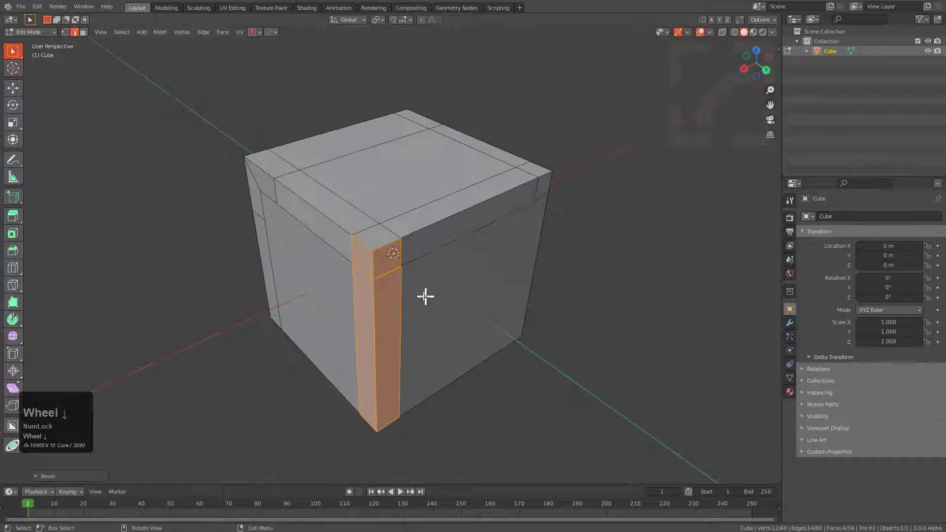
pyautogui.hotkey('alt', 'a')
# Bevel a full bottom edge of the cube with the two-segment square profile.
pyautogui.moveTo(424, 295); pyautogui.dragTo(470, 260, button='middle')
pyautogui.scroll(2, 471, 260)
pyautogui.scroll(2, 437, 285)
pyautogui.moveTo(437, 285); pyautogui.dragTo(518, 303, button='middle')
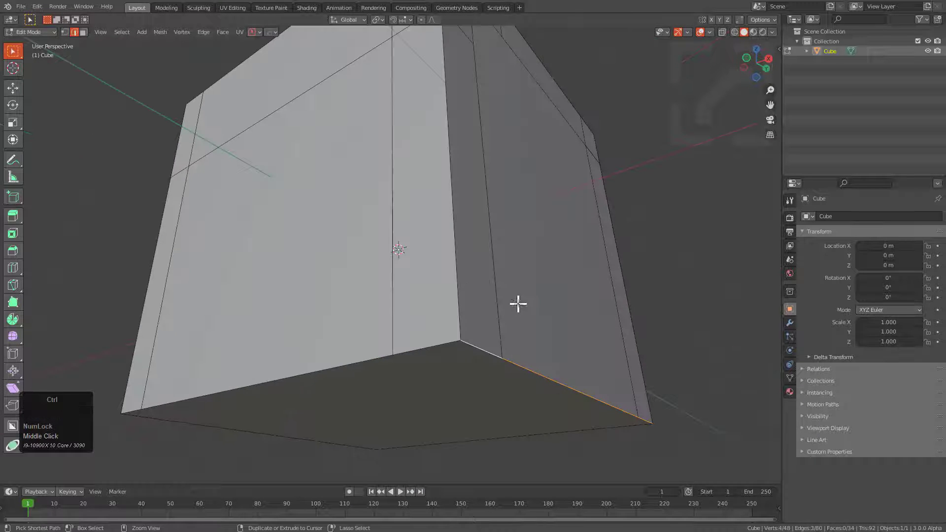
pyautogui.hotkey('ctrl', 'b')
pyautogui.click(530, 245)
# Bevel another unbevelled bottom edge of the cube to add supporting edges beside it.
pyautogui.moveTo(530, 245); pyautogui.dragTo(407, 268, button='middle')
pyautogui.click(383, 225)
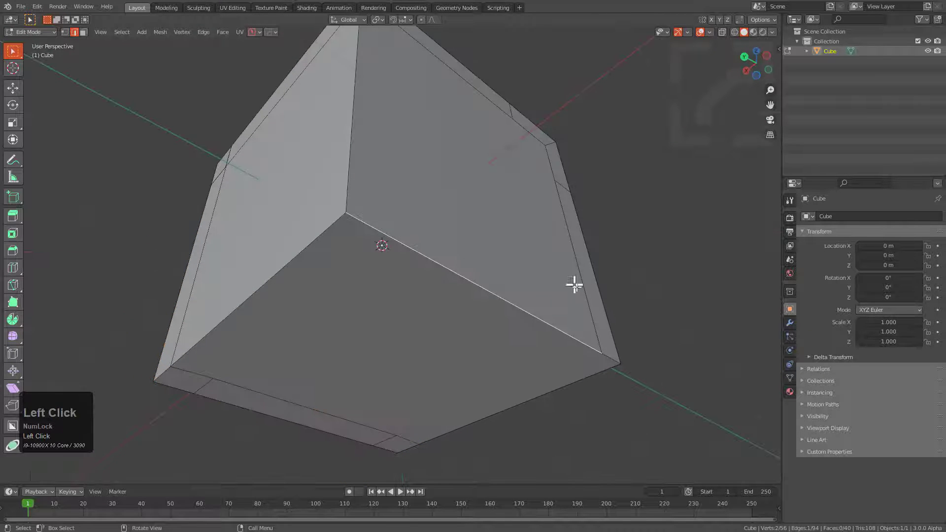
pyautogui.moveTo(574, 285); pyautogui.dragTo(416, 329, button='middle')
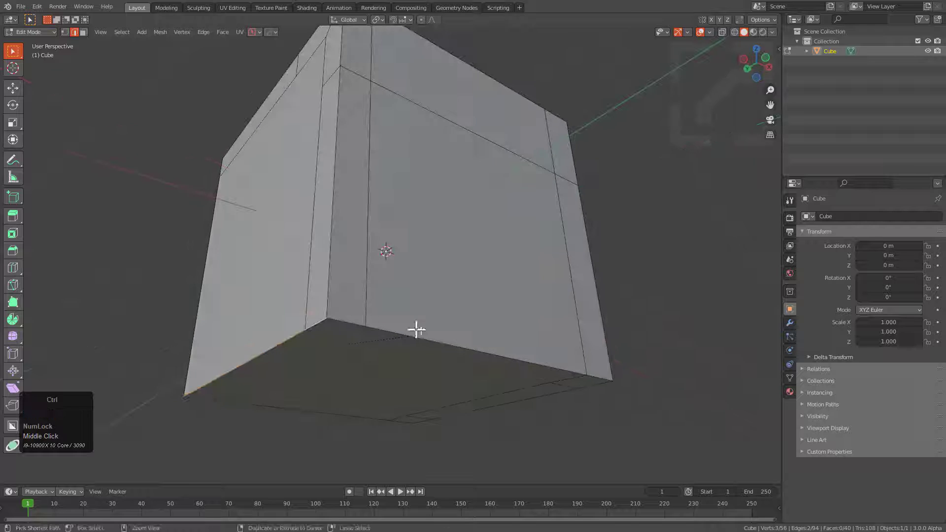
pyautogui.hotkey('ctrl', 'b')
pyautogui.click(443, 342)
pyautogui.click(360, 327)
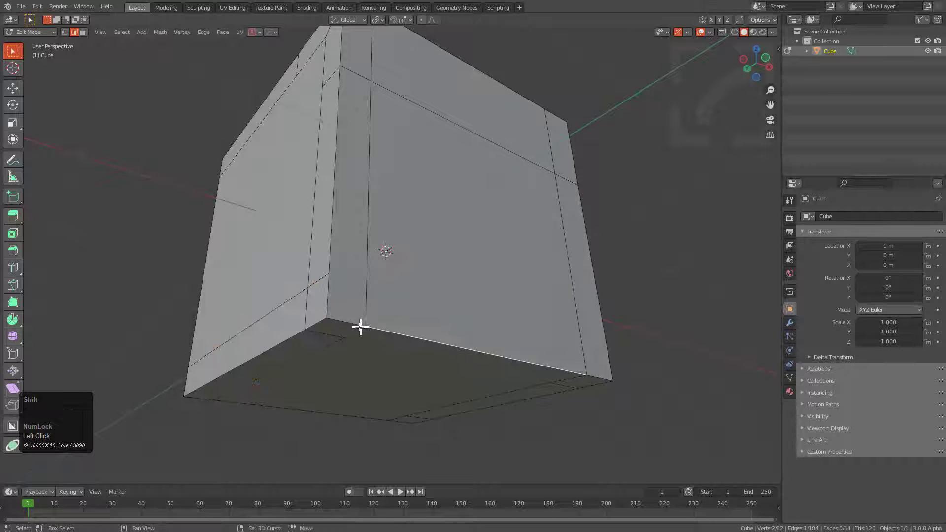
pyautogui.keyDown('shift'); pyautogui.click(597, 375); pyautogui.keyUp('shift')
pyautogui.hotkey('ctrl', 'b')
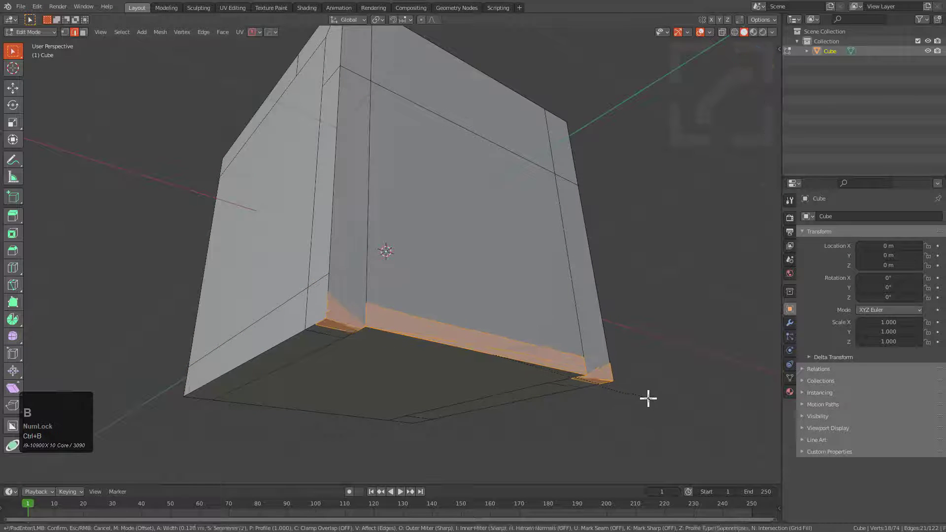
pyautogui.rightClick(653, 401)
# Select all vertices and merge them by distance, raising the merge distance above 0.0001 m.
pyautogui.press('a')
pyautogui.press('1')
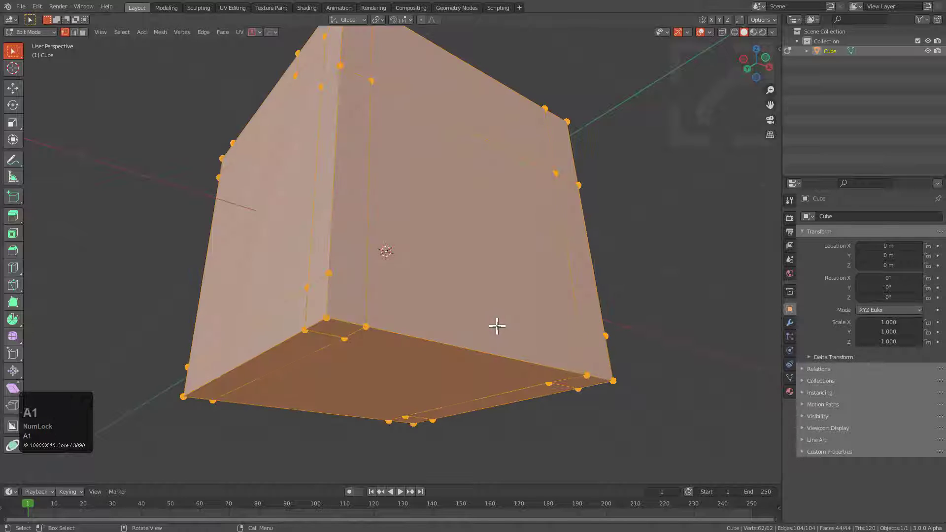
pyautogui.rightClick(495, 328)
pyautogui.moveTo(488, 471)
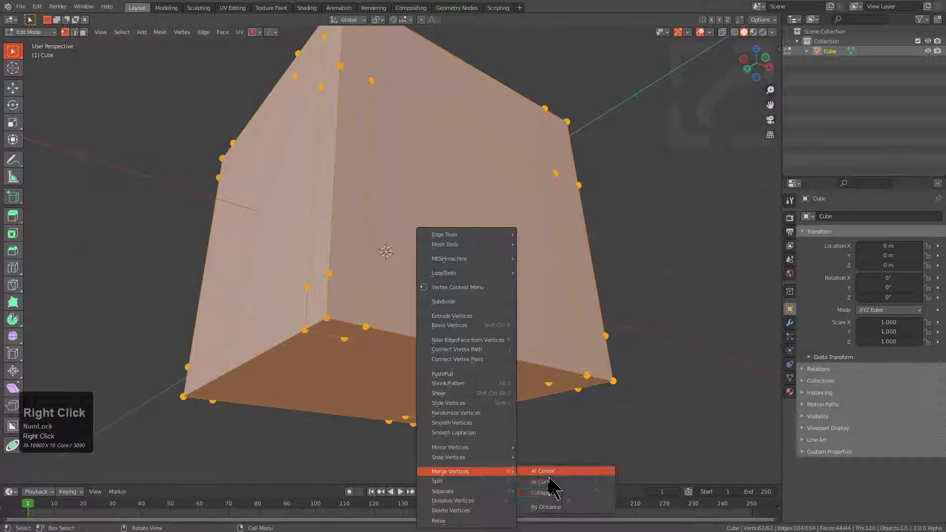
pyautogui.click(552, 507)
pyautogui.press('F9')
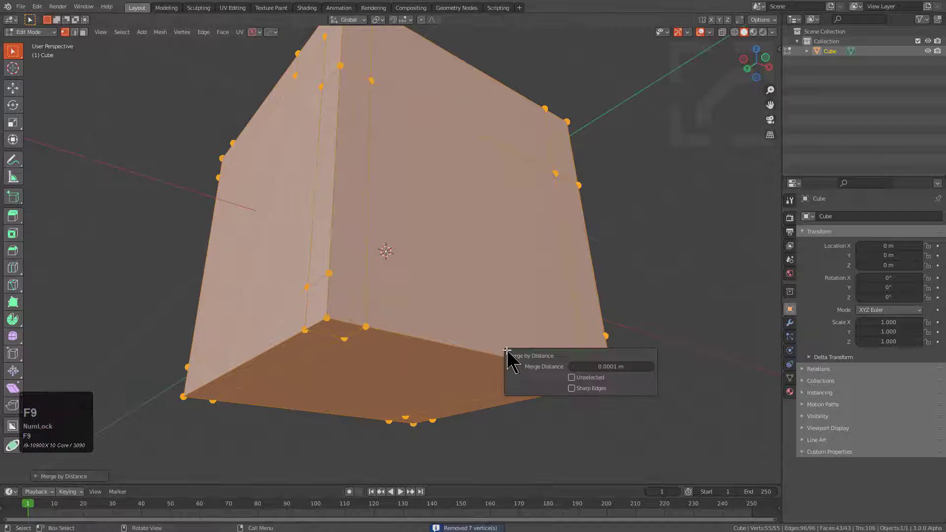
pyautogui.keyDown('shift'); pyautogui.click(602, 365); pyautogui.keyUp('shift')
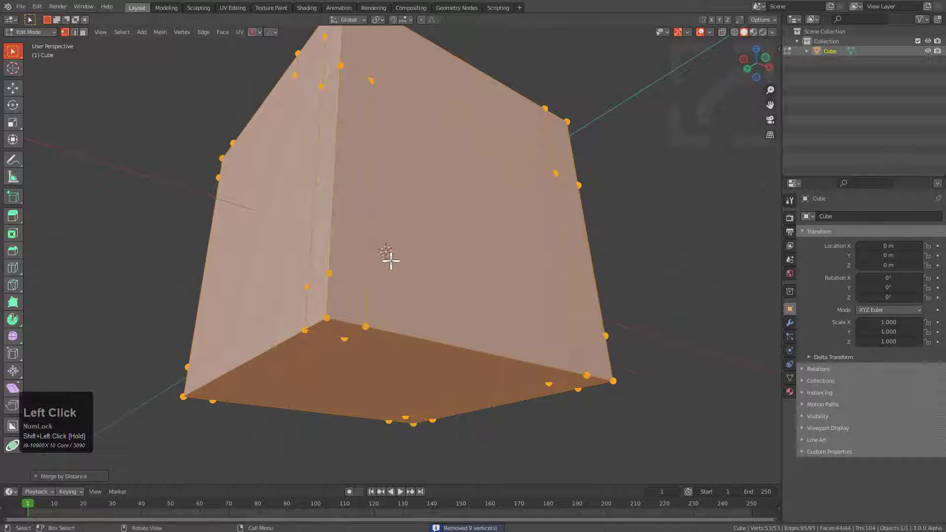
# Add a centred horizontal loop cut across the inner panel of the side face lacking a lower supporting edge.
pyautogui.press('2')
pyautogui.hotkey('ctrl', 'r')
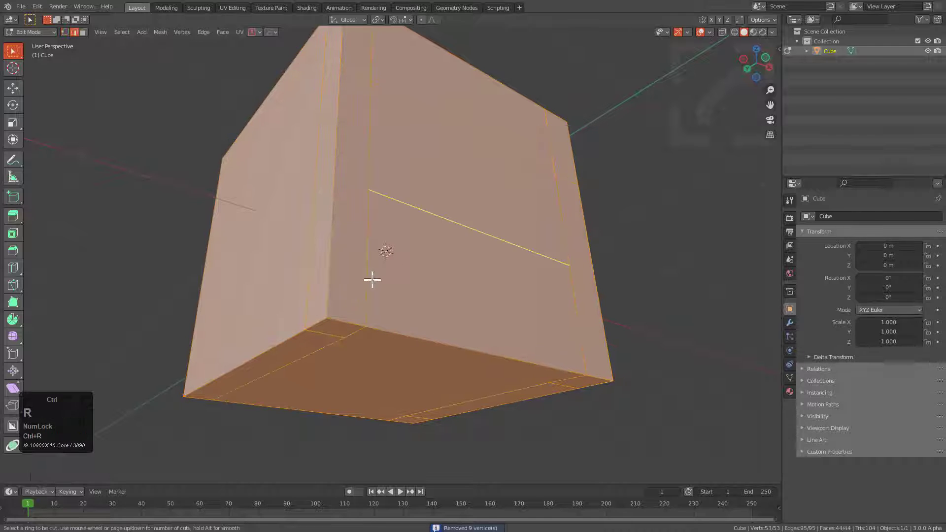
pyautogui.rightClick(372, 276)
# Set snapping to vertices and lower the new horizontal edge level with the neighbouring corner vertex.
pyautogui.hotkey('ctrl', 'shift', 'Tab')
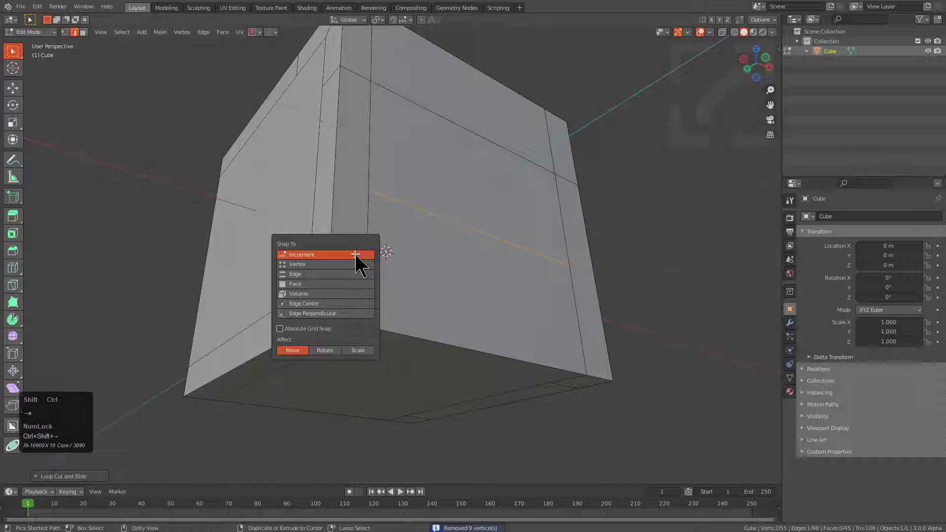
pyautogui.click(329, 264)
pyautogui.press('g')
pyautogui.click(332, 277)
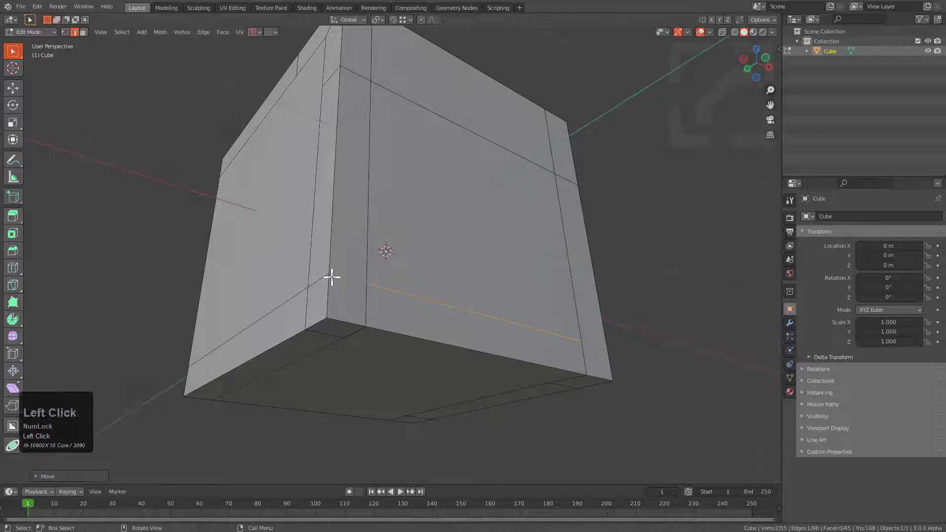
# Connect both ends of the horizontal edge to the adjacent vertices on the side face's vertical corner edges.
pyautogui.click(331, 278)
pyautogui.keyDown('shift'); pyautogui.click(358, 280); pyautogui.keyUp('shift')
pyautogui.press('1')
pyautogui.click(326, 274)
pyautogui.keyDown('shift'); pyautogui.click(370, 280); pyautogui.keyUp('shift')
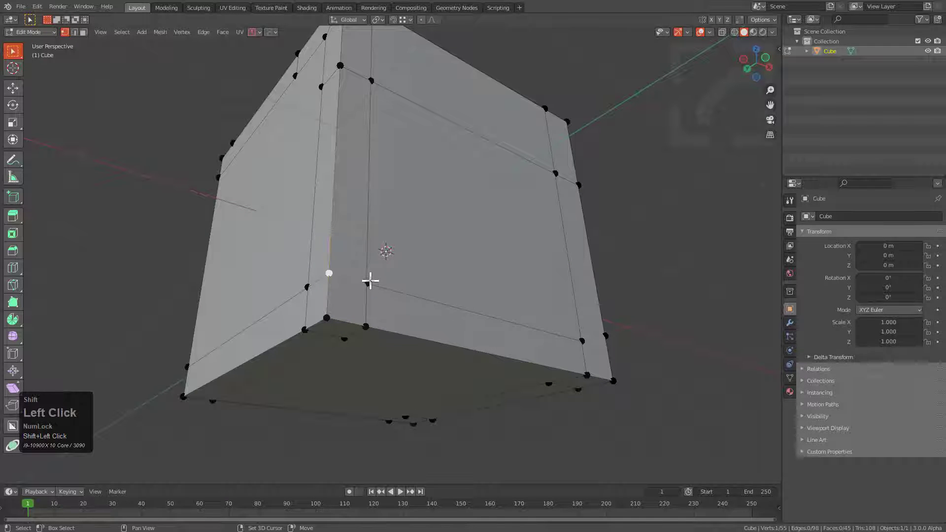
pyautogui.moveTo(439, 281); pyautogui.dragTo(466, 309, button='middle')
pyautogui.click(556, 298)
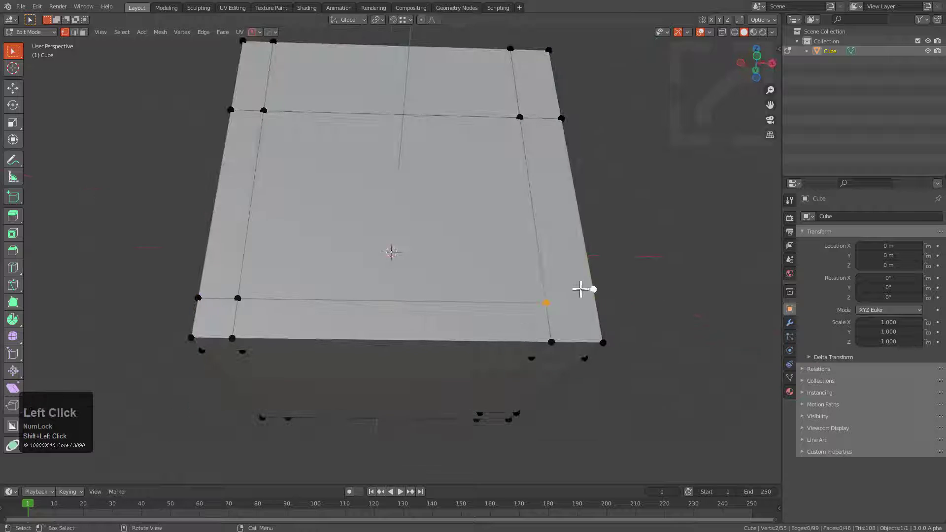
# Lower the row of four vertices along Z, snapping it to the height of the adjacent face's lower edge vertex.
pyautogui.moveTo(581, 289); pyautogui.dragTo(498, 304, button='middle')
pyautogui.click(406, 298)
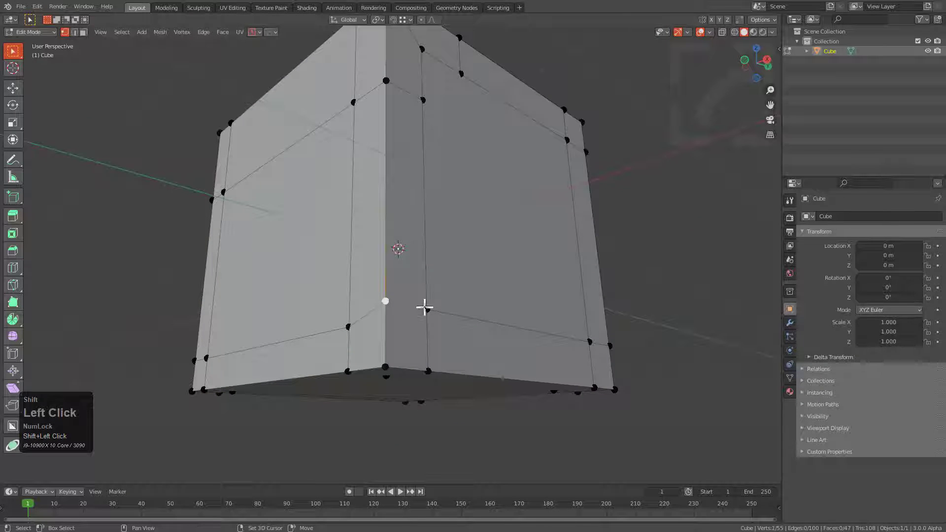
pyautogui.keyDown('shift'); pyautogui.click(578, 340); pyautogui.keyUp('shift')
pyautogui.press('g')
pyautogui.press('z')
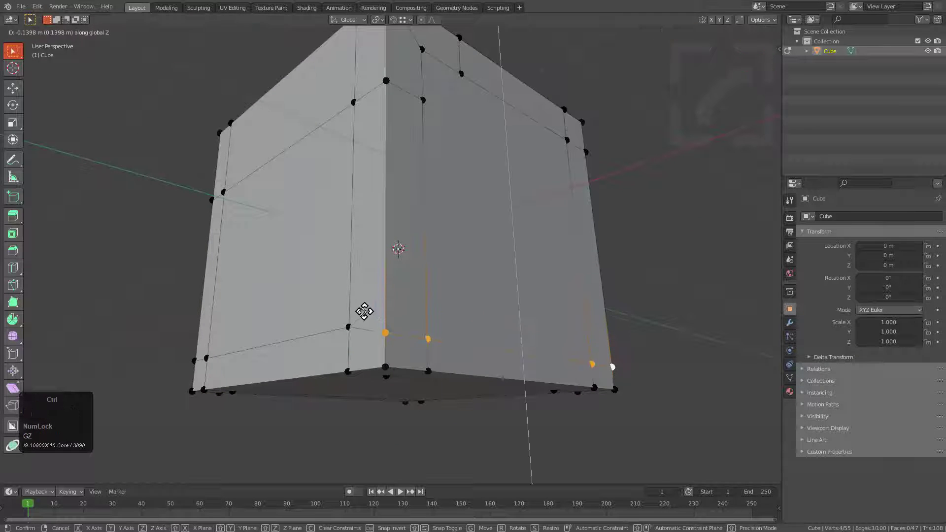
pyautogui.click(352, 323)
# Connect the lower corner vertices across the adjacent side face to add its horizontal supporting edge.
pyautogui.moveTo(352, 323)
pyautogui.mouseDown(button='middle')
pyautogui.moveTo(359, 312)
pyautogui.moveTo(355, 338)
pyautogui.mouseUp(button='middle')
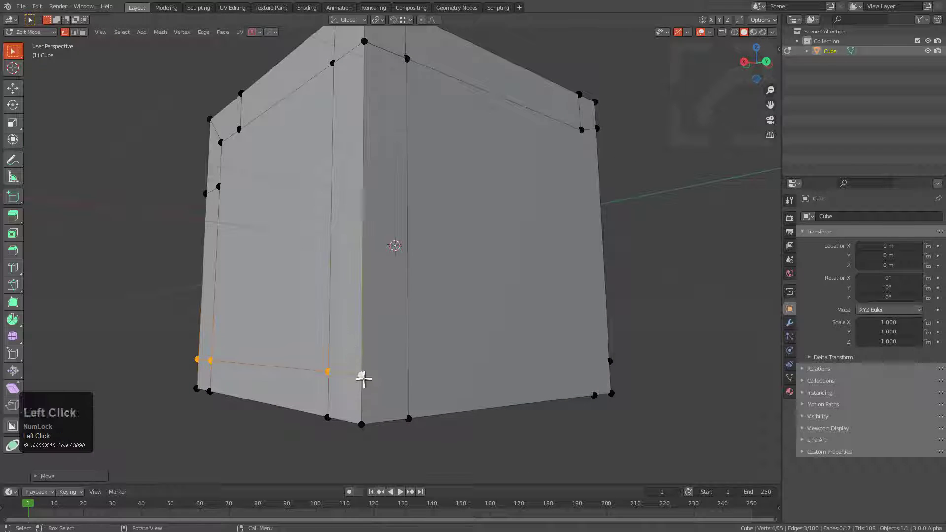
pyautogui.click(364, 378)
pyautogui.moveTo(584, 359); pyautogui.dragTo(529, 363, button='middle')
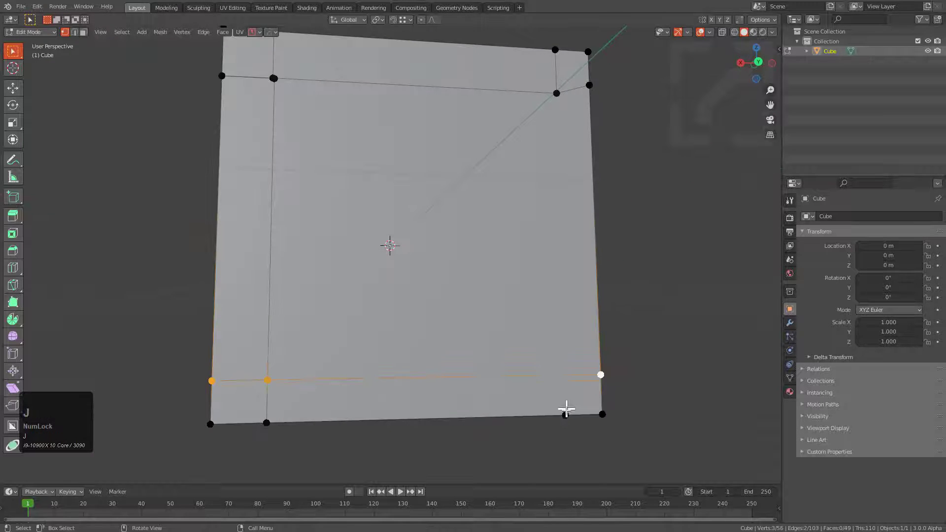
# Connect the bottom edge vertex to the upper inner vertex to add the side face's missing vertical supporting edge.
pyautogui.click(565, 414)
pyautogui.moveTo(554, 101); pyautogui.dragTo(472, 161, button='middle')
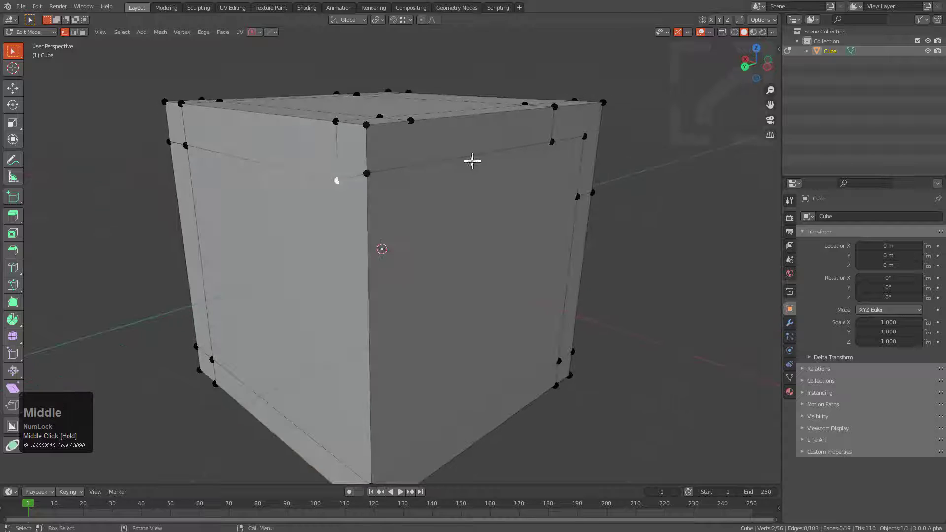
pyautogui.moveTo(426, 207); pyautogui.dragTo(416, 207, button='middle')
pyautogui.press('j')
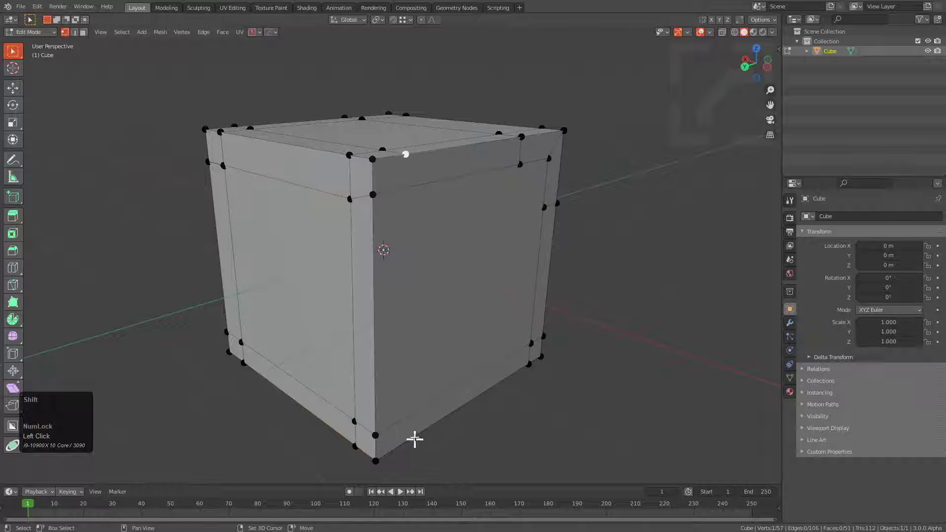
# Connect the top edge vertex to the bottom edge vertex to add the side face's missing vertical supporting edge.
pyautogui.moveTo(414, 439); pyautogui.dragTo(298, 371, button='middle')
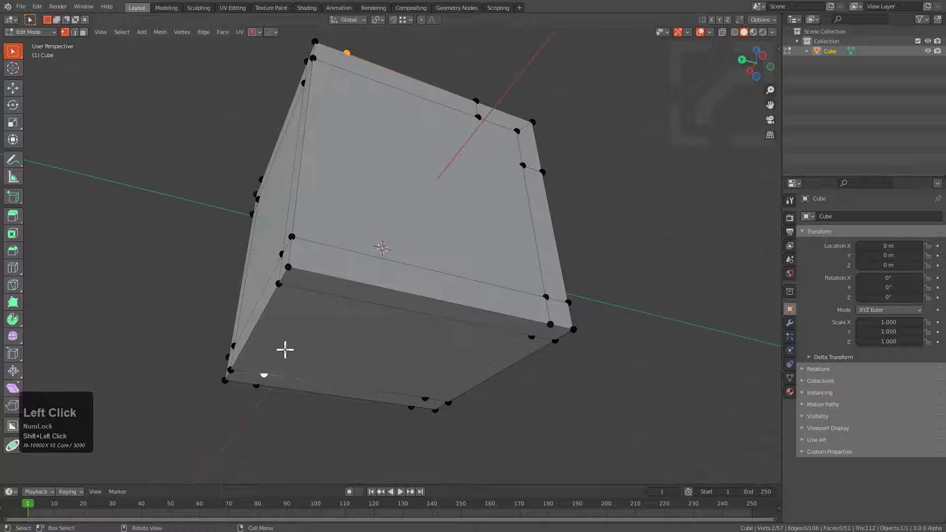
pyautogui.moveTo(308, 310); pyautogui.dragTo(313, 338, button='middle')
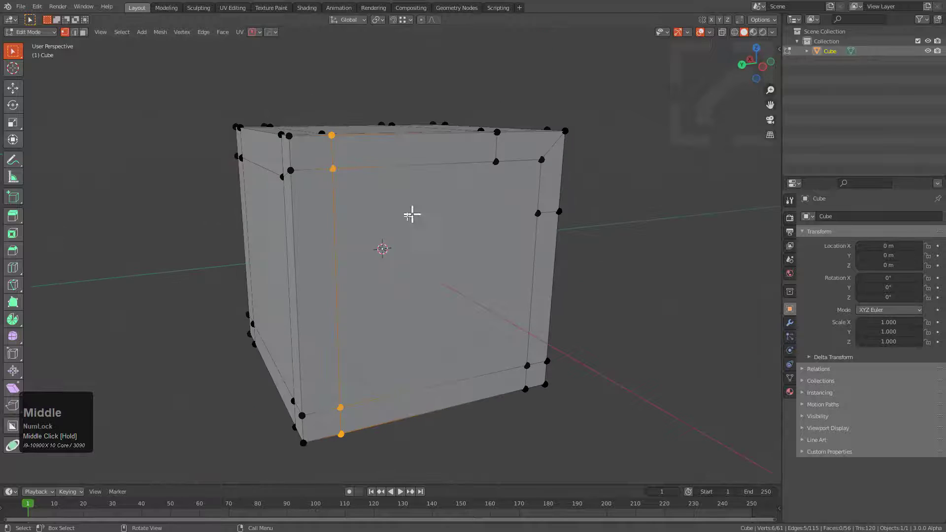
pyautogui.moveTo(412, 214); pyautogui.dragTo(376, 235, button='middle')
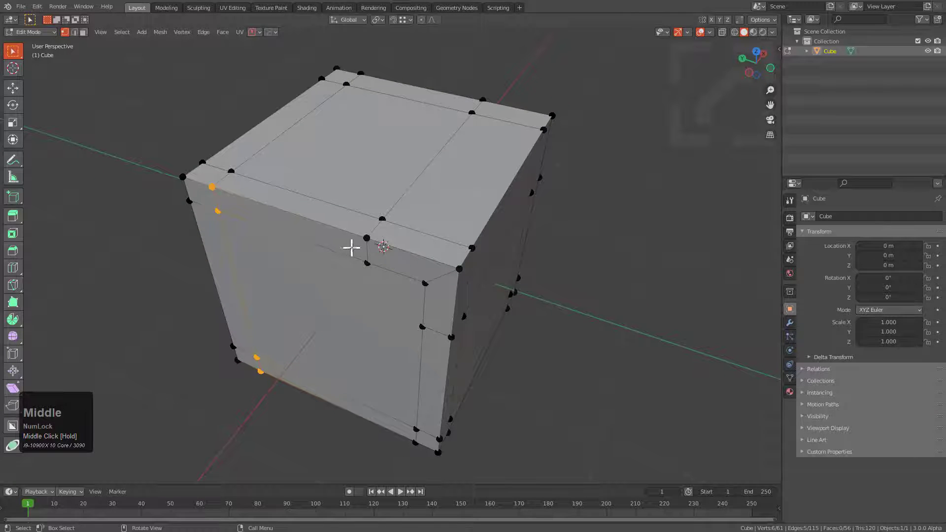
pyautogui.moveTo(459, 242); pyautogui.dragTo(414, 264, button='middle')
# Move the new vertical edge's row of vertices along Y, snapping it in line with the face's inner corner vertex.
pyautogui.keyDown('ctrl'); pyautogui.click(416, 264); pyautogui.keyUp('ctrl')
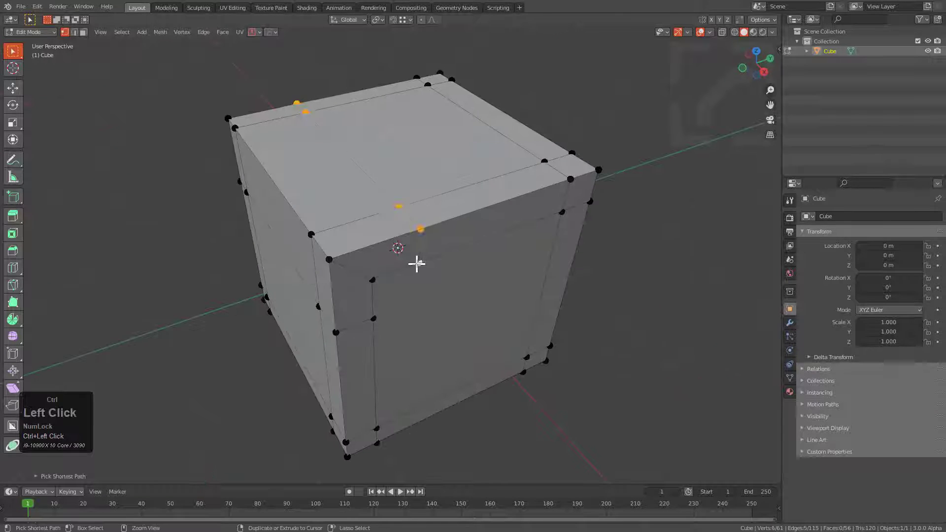
pyautogui.scroll(2, 390, 291)
pyautogui.scroll(1, 389, 291)
pyautogui.press('g')
pyautogui.press('y')
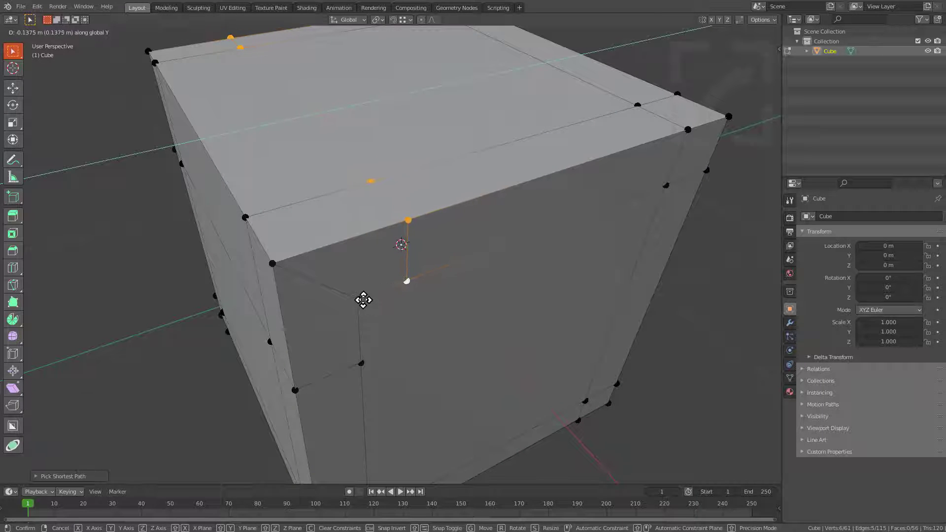
pyautogui.press('ctrl')
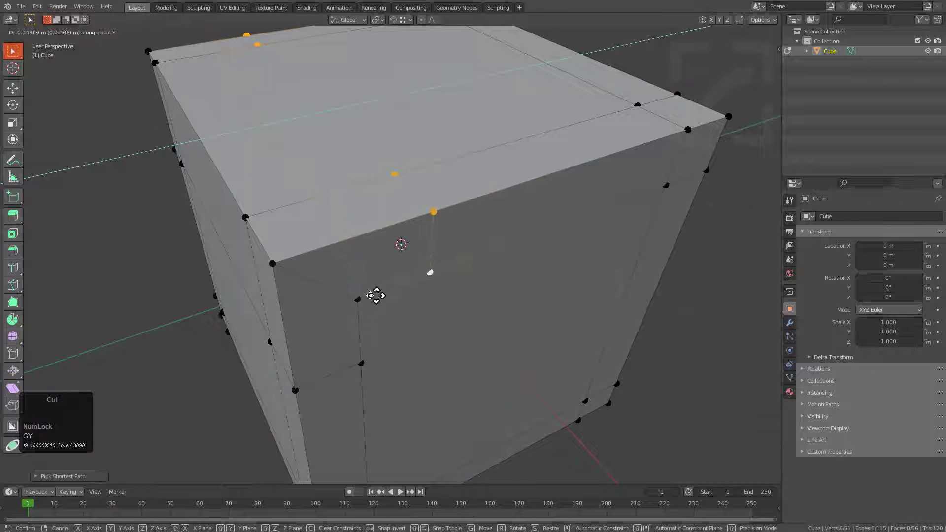
pyautogui.keyDown('ctrl'); pyautogui.click(360, 308); pyautogui.keyUp('ctrl')
# Select the horizontal edge loop around the side faces and raise it along Z, snapping it to the adjacent face's inner corner vertex.
pyautogui.moveTo(334, 361); pyautogui.dragTo(352, 315, button='middle')
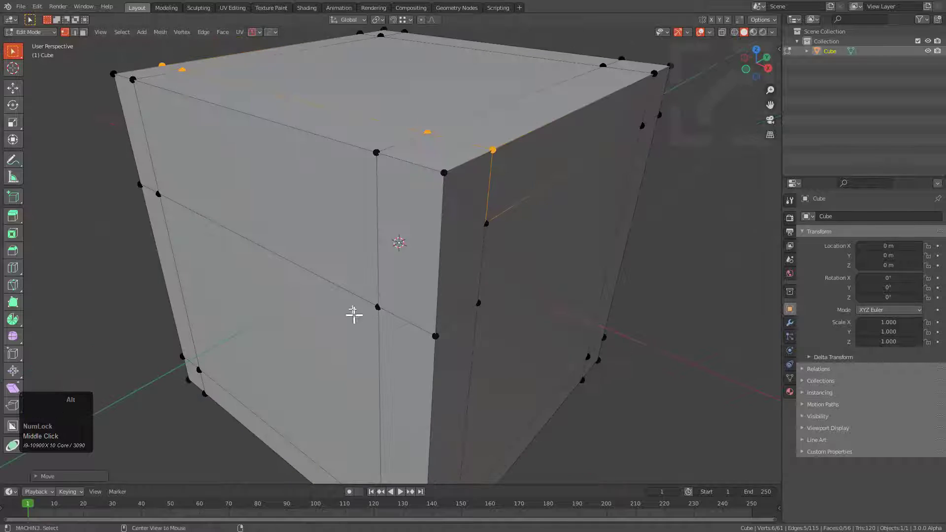
pyautogui.keyDown('alt'); pyautogui.click(341, 278); pyautogui.keyUp('alt')
pyautogui.moveTo(437, 263); pyautogui.dragTo(422, 267, button='middle')
pyautogui.press('g')
pyautogui.press('z')
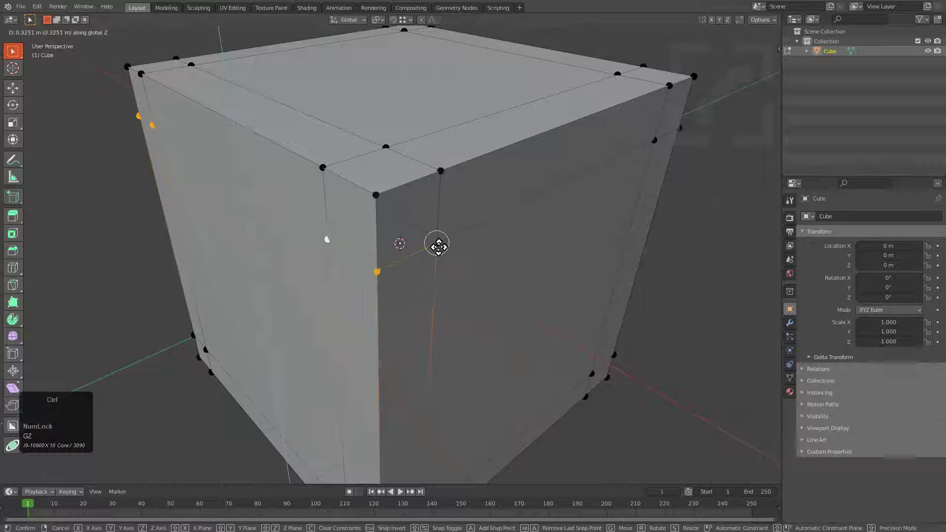
pyautogui.keyDown('ctrl'); pyautogui.click(438, 246); pyautogui.keyUp('ctrl')
# Merge all of the cube's vertices by distance.
pyautogui.press('a')
pyautogui.rightClick(448, 247)
pyautogui.moveTo(449, 252)
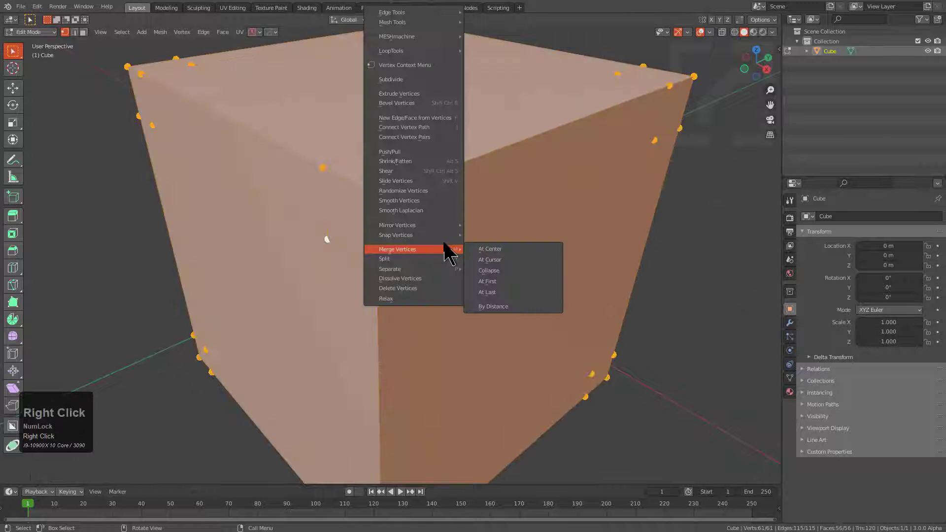
pyautogui.click(493, 306)
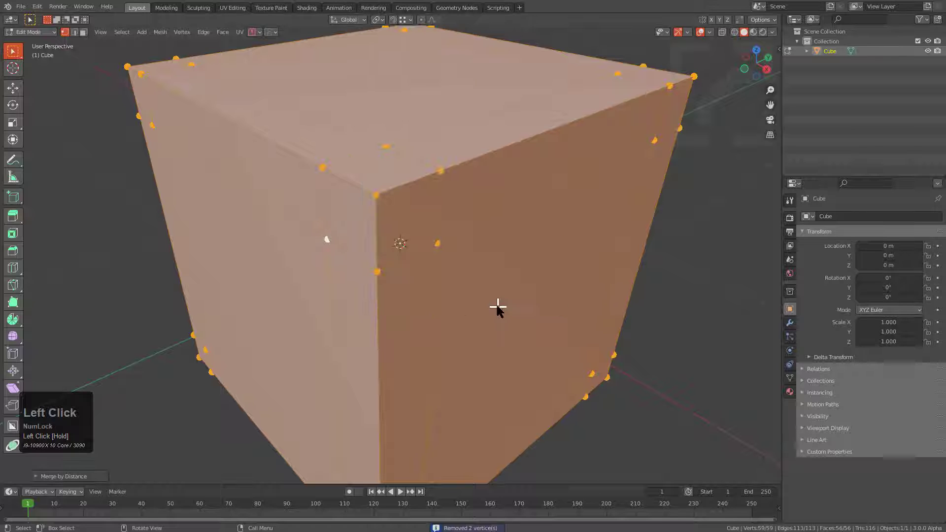
# Dissolve the diagonal edge and the short leftover edge at the side face's upper corner.
pyautogui.press('2')
pyautogui.click(406, 222)
pyautogui.moveTo(266, 226); pyautogui.dragTo(394, 235, button='middle')
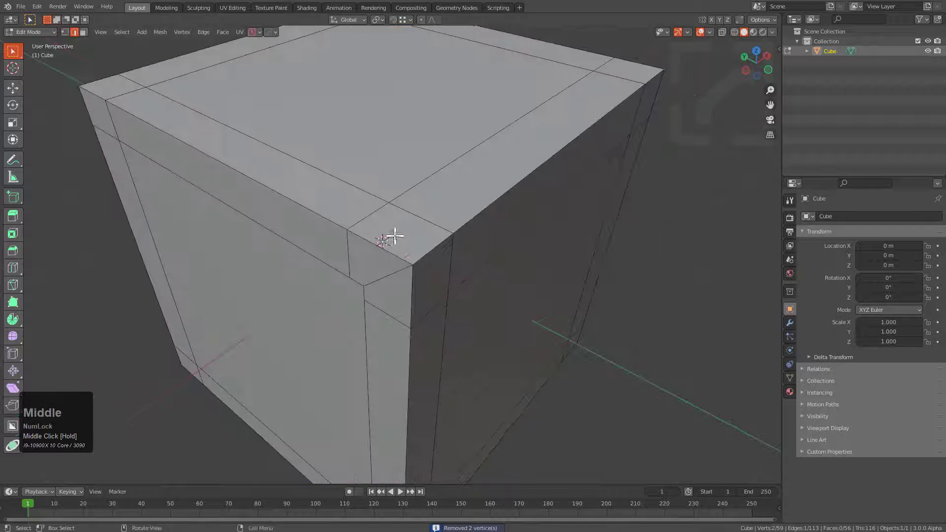
pyautogui.moveTo(396, 280); pyautogui.dragTo(394, 274, button='middle')
pyautogui.scroll(3, 404, 258)
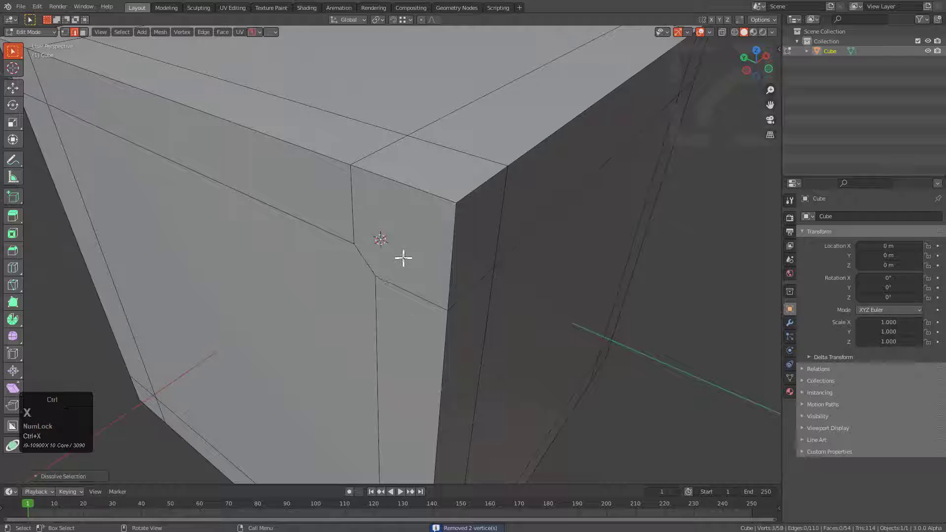
# Merge the stray lower vertex into the inner corner vertex above it on the side face.
pyautogui.press('1')
pyautogui.click(374, 273)
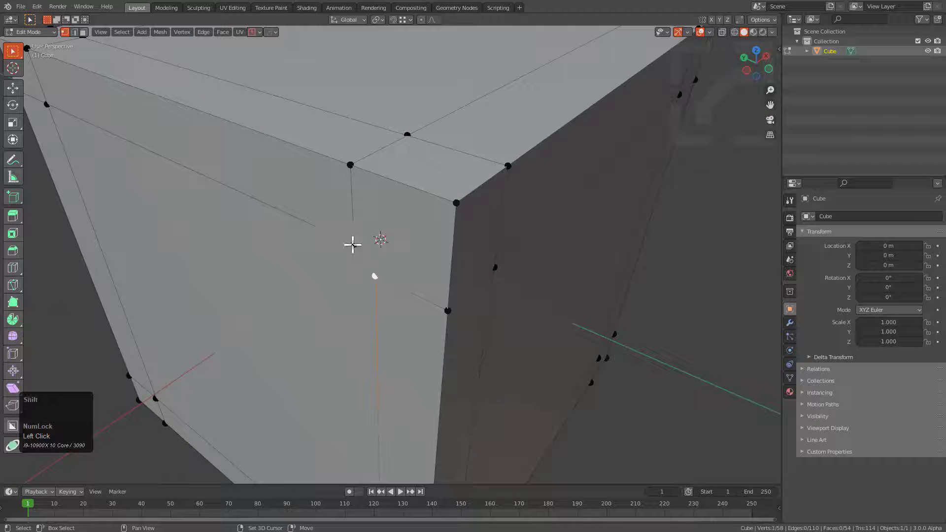
pyautogui.press('m')
pyautogui.click(383, 261)
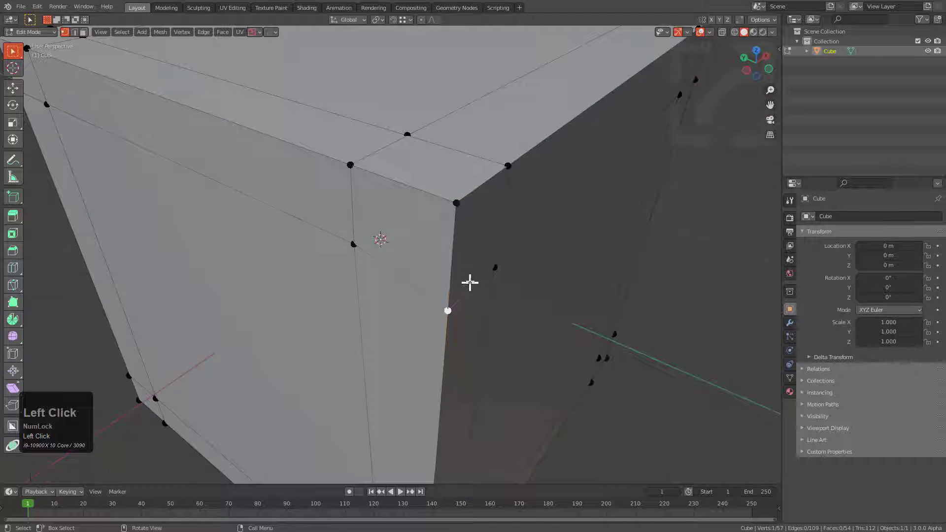
# Flatten the horizontal edge loop below the cube's top by scaling it to 0 along Z.
pyautogui.scroll(-2, 442, 269)
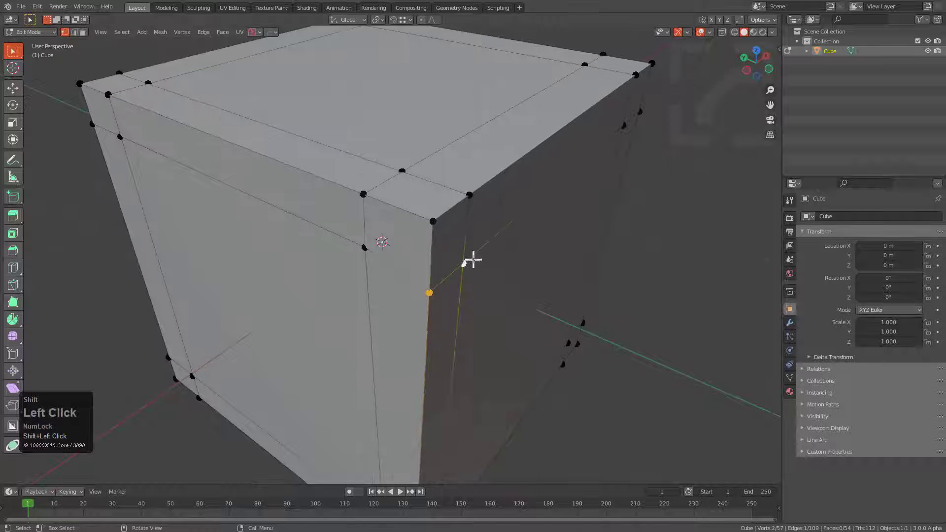
pyautogui.keyDown('alt'); pyautogui.click(337, 232); pyautogui.keyUp('alt')
pyautogui.press('s')
pyautogui.press('z')
pyautogui.press('0')
pyautogui.press('Return')
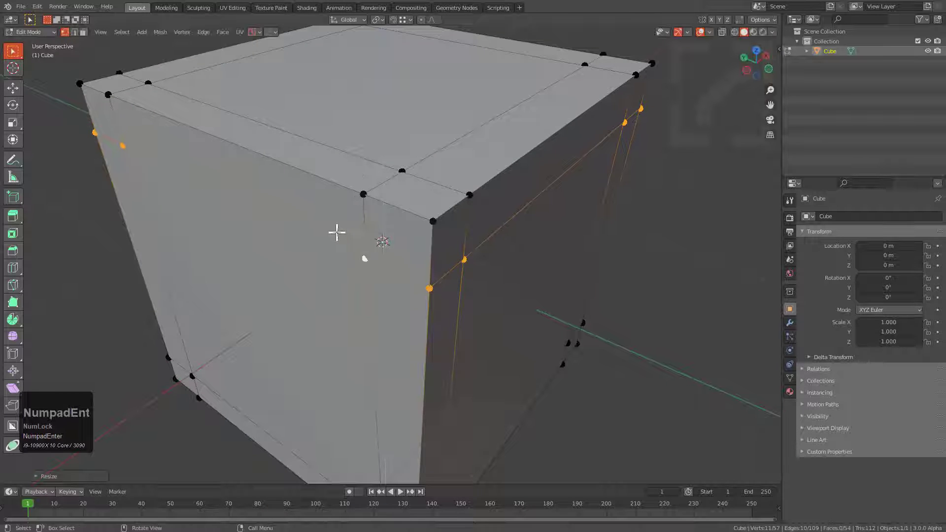
# Clear the selection and add a subdivision surface to the cube in Object Mode, raising it from level 1 to level 2.
pyautogui.scroll(-1, 366, 241)
pyautogui.moveTo(366, 242); pyautogui.dragTo(300, 271, button='middle')
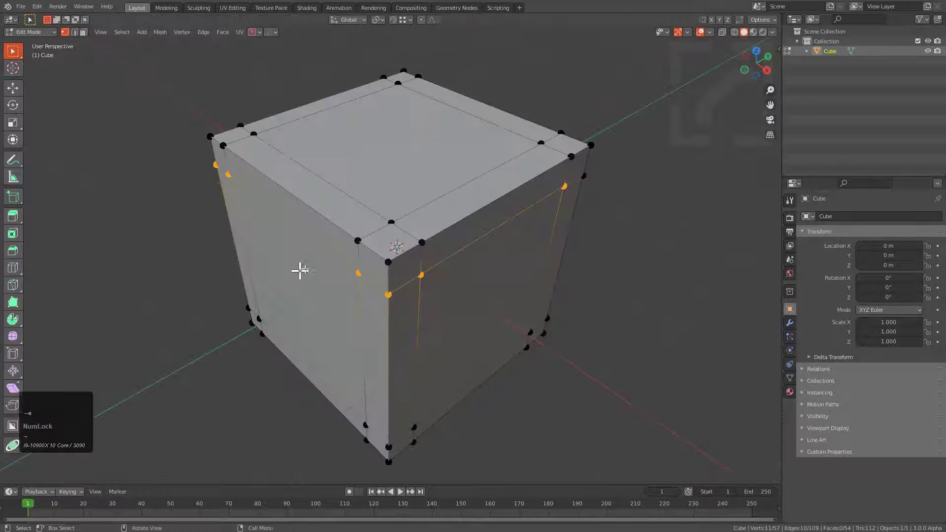
pyautogui.hotkey('alt', 'a')
pyautogui.middleClick(401, 261)
pyautogui.press('Tab')
pyautogui.hotkey('ctrl', '1')
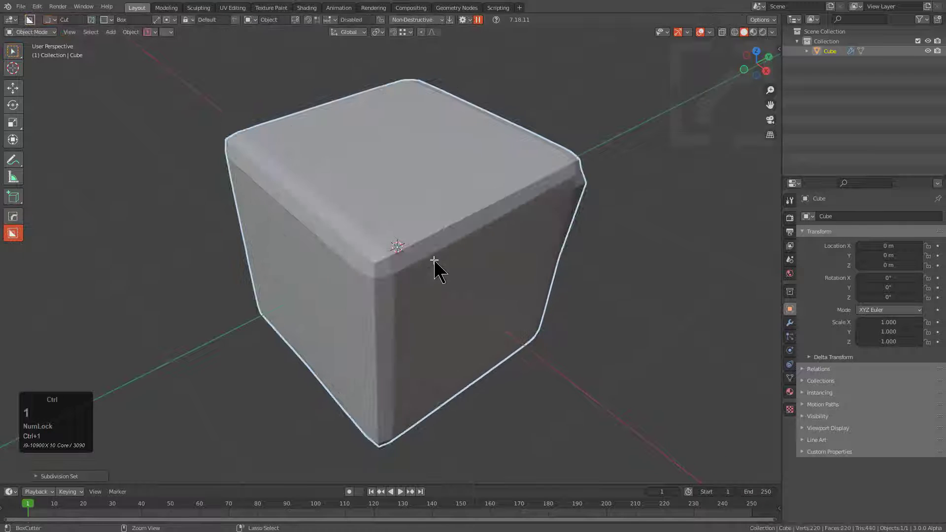
pyautogui.hotkey('ctrl', '2')
pyautogui.moveTo(452, 270); pyautogui.dragTo(397, 262, button='middle')
# Turn on X-ray in Edit Mode and merge the two nearly overlapping inner vertices beside the pinched vertical corner edge.
pyautogui.press('Tab')
pyautogui.scroll(5, 456, 268)
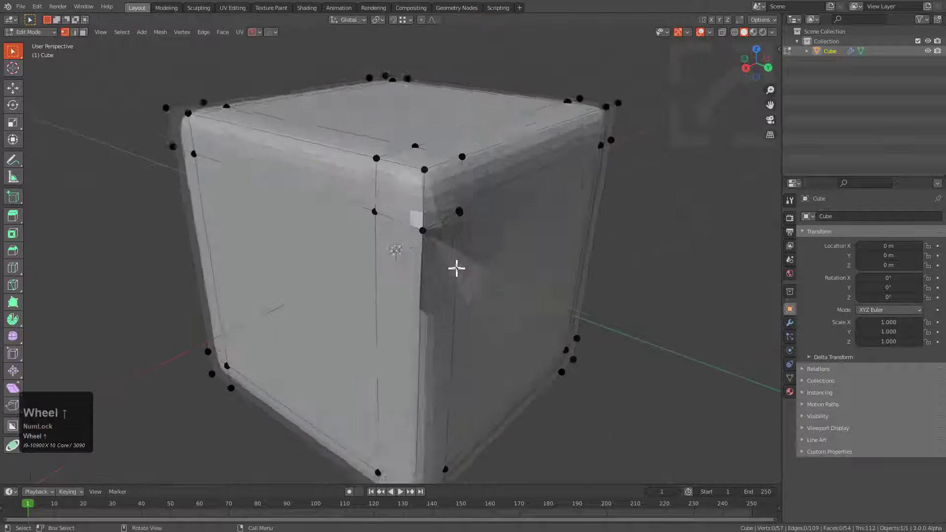
pyautogui.moveTo(511, 187); pyautogui.dragTo(502, 203, button='middle')
pyautogui.click(486, 202)
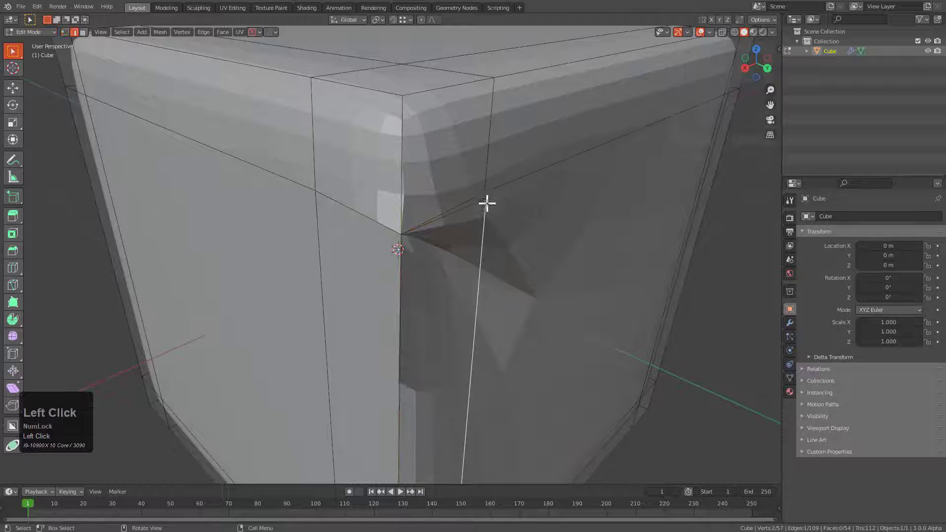
pyautogui.press('1')
pyautogui.hotkey('alt', 'z')
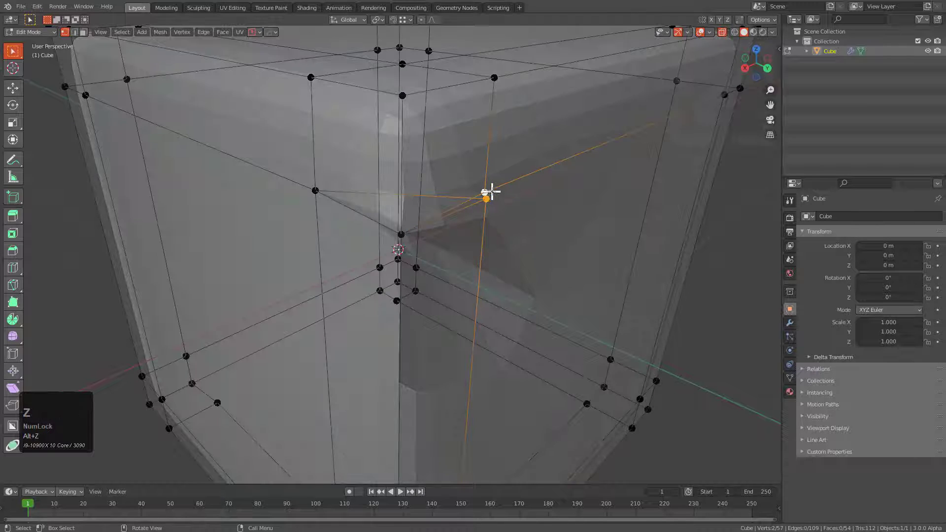
pyautogui.press('m')
pyautogui.click(491, 198)
# Delete the stray internal edge running between the two inner corner vertices behind the vertical corner edge.
pyautogui.press('2')
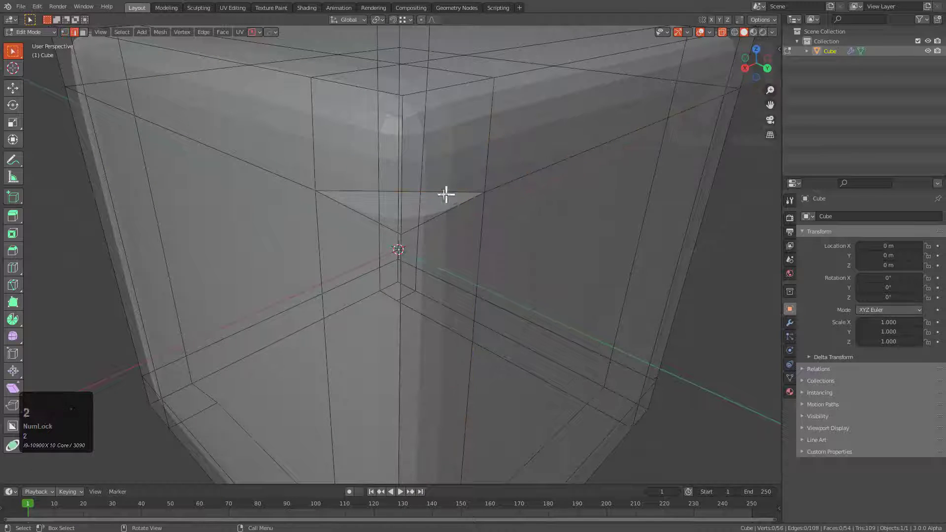
pyautogui.press('x')
pyautogui.click(431, 204)
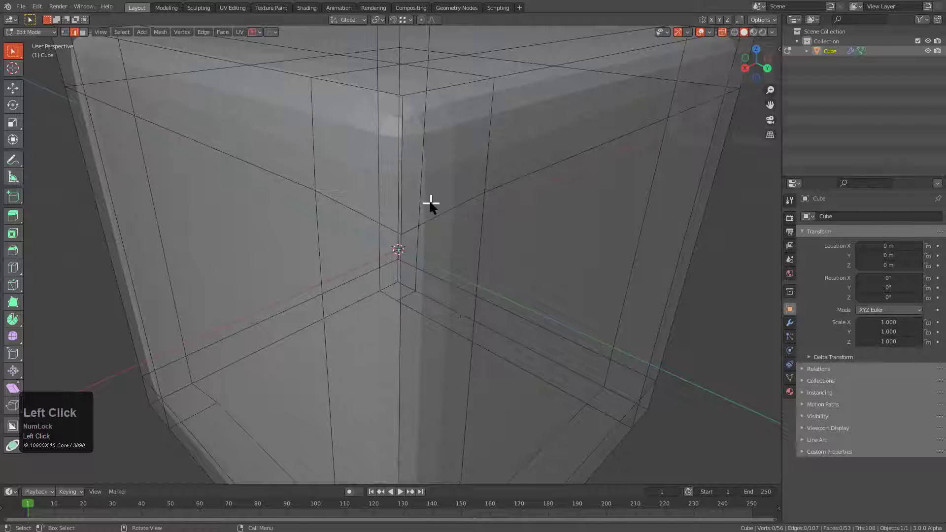
# Examine the subdivided cube from several sides, comparing its smoothed surface with the edit mesh.
pyautogui.press('Tab')
pyautogui.scroll(-5, 432, 206)
pyautogui.moveTo(433, 207); pyautogui.dragTo(543, 238, button='middle')
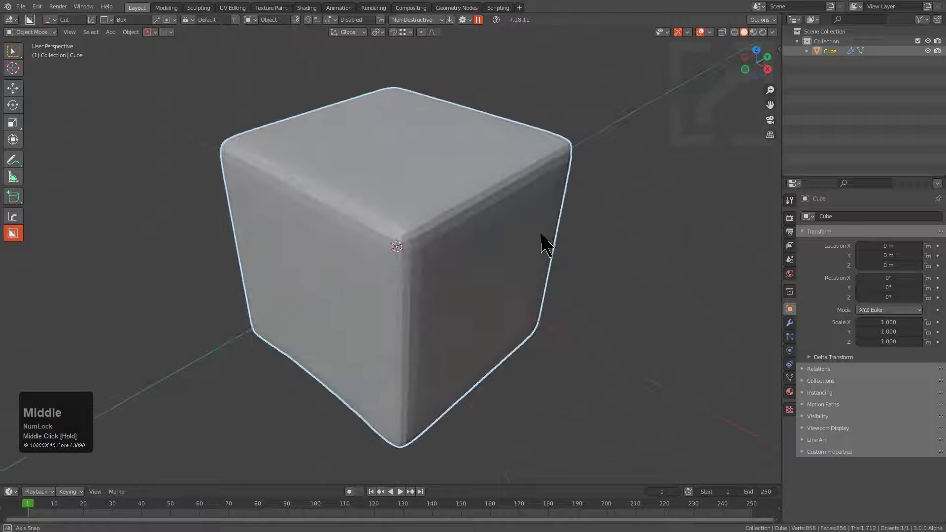
pyautogui.press('Tab')
pyautogui.moveTo(278, 193); pyautogui.dragTo(375, 184, button='middle')
pyautogui.press('Tab')
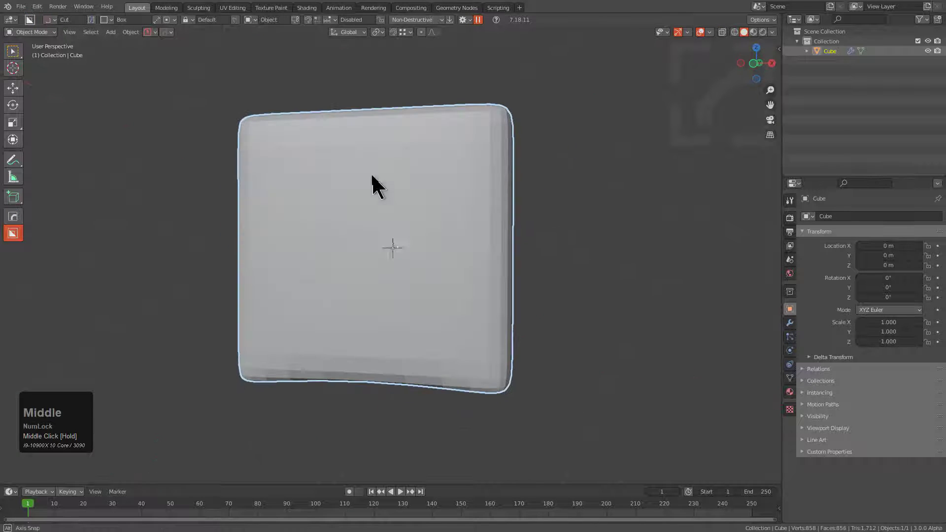
pyautogui.press('Tab')
pyautogui.moveTo(397, 246); pyautogui.dragTo(432, 266, button='middle')
pyautogui.press('Tab')
# Delete the subdivided cube and add a new default cube.
pyautogui.press('x')
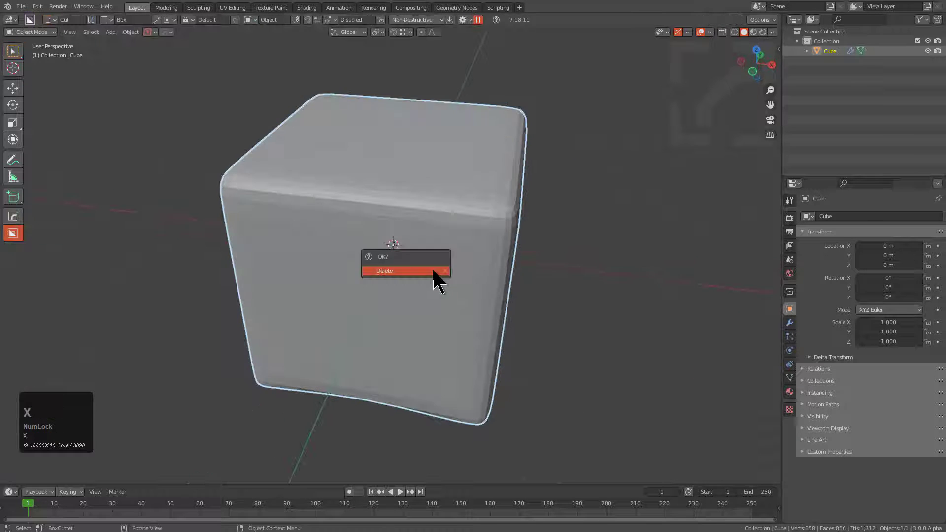
pyautogui.click(434, 271)
pyautogui.hotkey('shift', 'a')
pyautogui.moveTo(433, 270)
pyautogui.click(463, 291)
# Bevel all edges of the new cube and add a level 1 subdivision surface.
pyautogui.press('Tab')
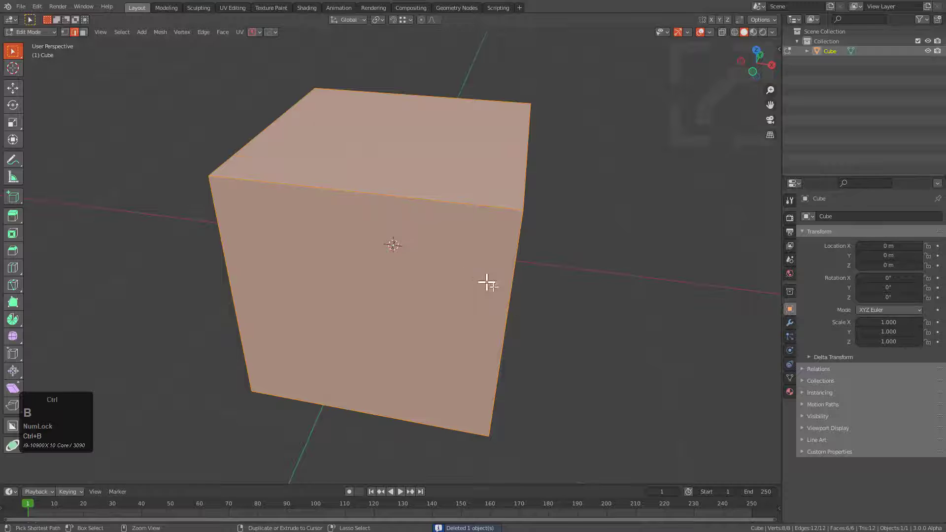
pyautogui.hotkey('ctrl', 'b')
pyautogui.click(508, 299)
pyautogui.press('Tab')
pyautogui.hotkey('ctrl', '1')
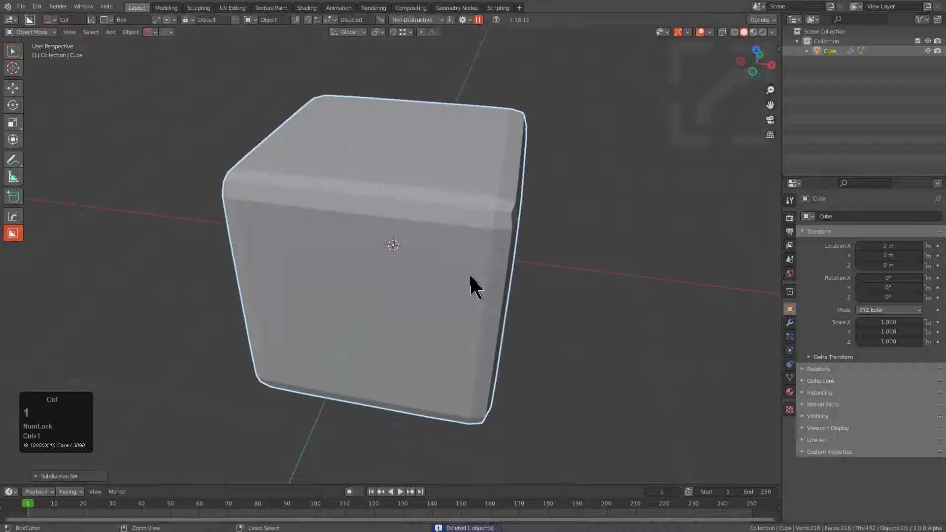
# Delete the beveled cube and add a fresh default cube in its place.
pyautogui.moveTo(462, 285); pyautogui.dragTo(407, 234, button='middle')
pyautogui.press('x')
pyautogui.click(397, 270)
pyautogui.hotkey('shift', 'a')
pyautogui.moveTo(397, 266)
pyautogui.click(427, 290)
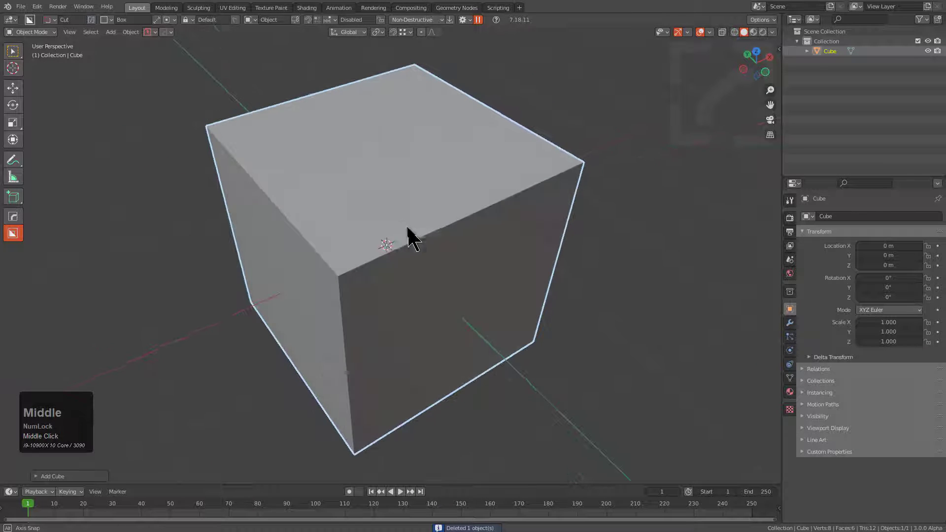
# Box-cut a large rectangular notch from the cube's front corner and a second notch about 0.818 deep across its lower ledge.
pyautogui.moveTo(362, 134); pyautogui.dragTo(343, 345)
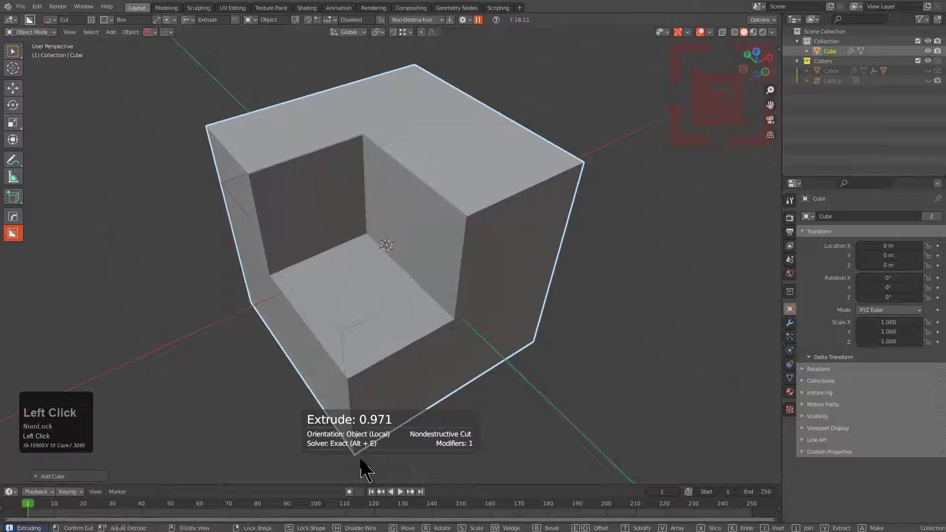
pyautogui.click(363, 408)
pyautogui.moveTo(432, 347); pyautogui.dragTo(436, 335)
pyautogui.moveTo(386, 404); pyautogui.dragTo(379, 394)
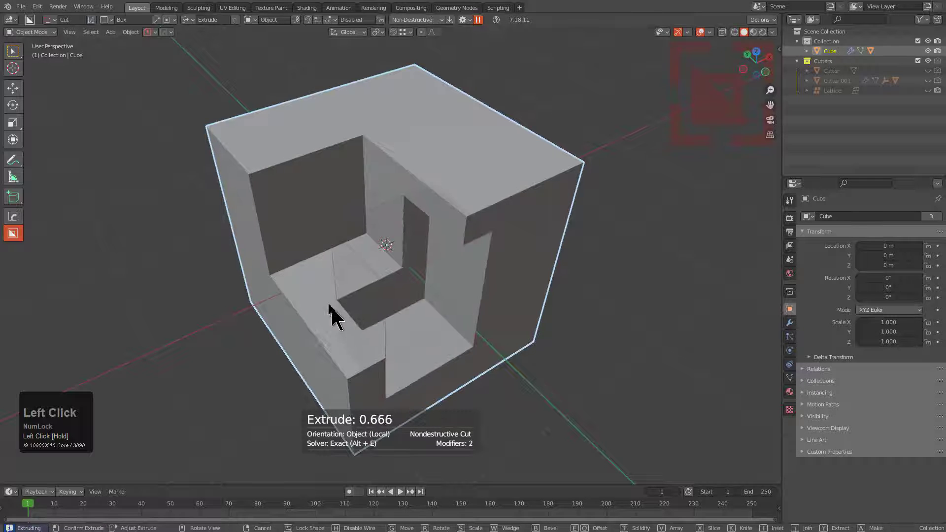
pyautogui.click(363, 268)
# Convert the cut cube to a plain mesh so both boolean cuts are applied.
pyautogui.moveTo(363, 268)
pyautogui.mouseDown(button='middle')
pyautogui.moveTo(407, 238)
pyautogui.moveTo(412, 251)
pyautogui.moveTo(422, 237)
pyautogui.mouseUp(button='middle')
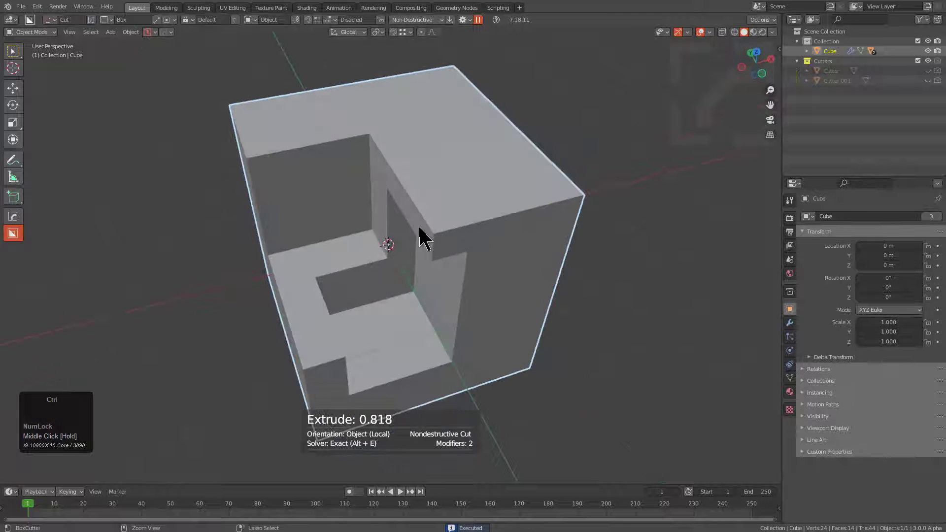
pyautogui.hotkey('ctrl', 'a')
pyautogui.click(390, 227)
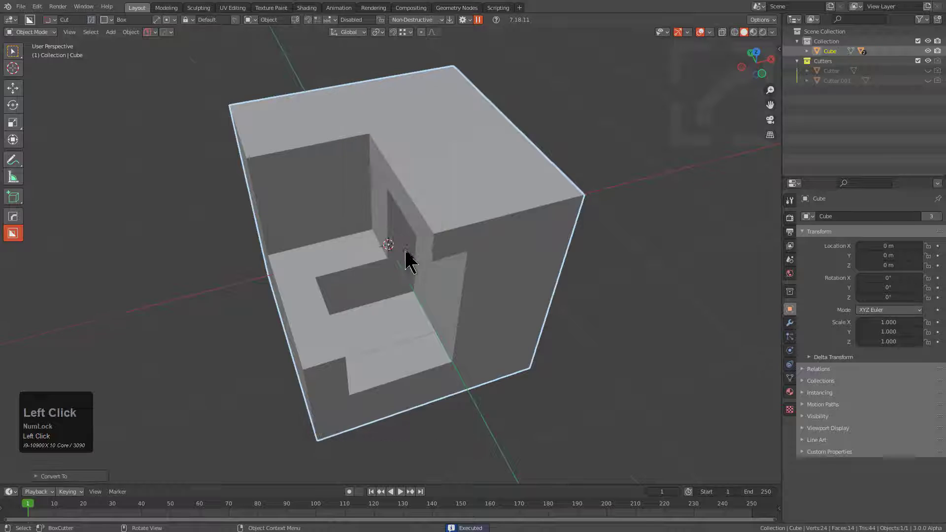
# Bevel all edges of the notched cube about 0.064 m wide with two segments and a square profile.
pyautogui.scroll(3, 444, 222)
pyautogui.press('Tab')
pyautogui.moveTo(443, 221); pyautogui.dragTo(498, 237, button='middle')
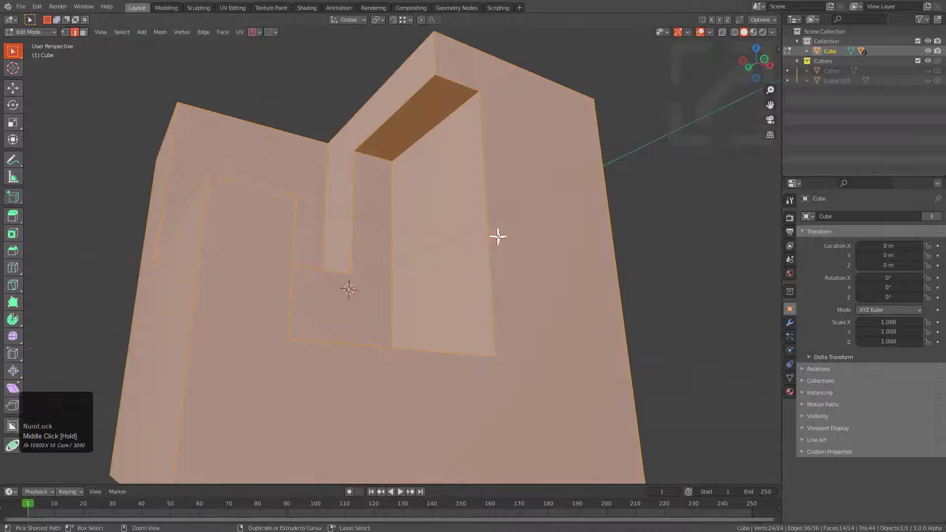
pyautogui.hotkey('ctrl', 'b')
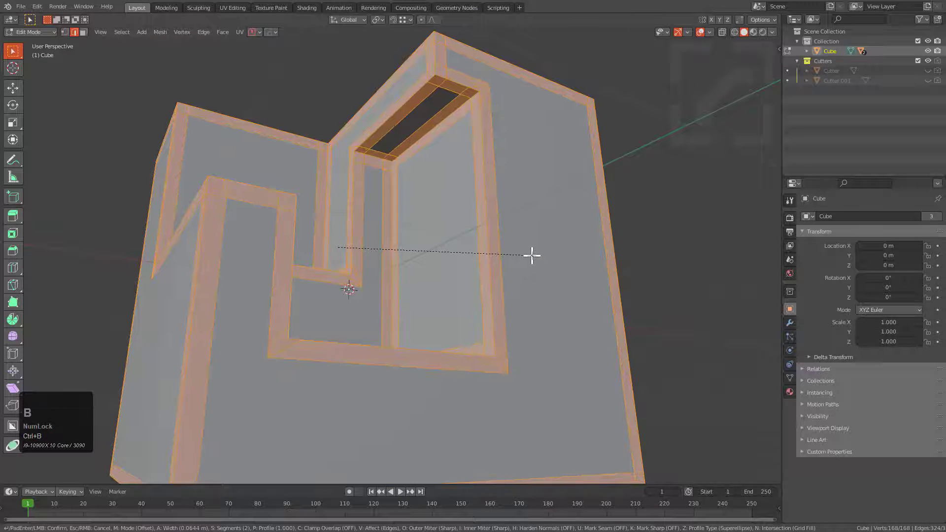
pyautogui.click(531, 255)
# Try higher segment counts and a lower profile shape on the bevel, then restore 2 segments and shape 1.000.
pyautogui.moveTo(532, 255); pyautogui.dragTo(436, 276, button='middle')
pyautogui.scroll(2, 465, 203)
pyautogui.moveTo(464, 202); pyautogui.dragTo(460, 254, button='middle')
pyautogui.scroll(4, 462, 220)
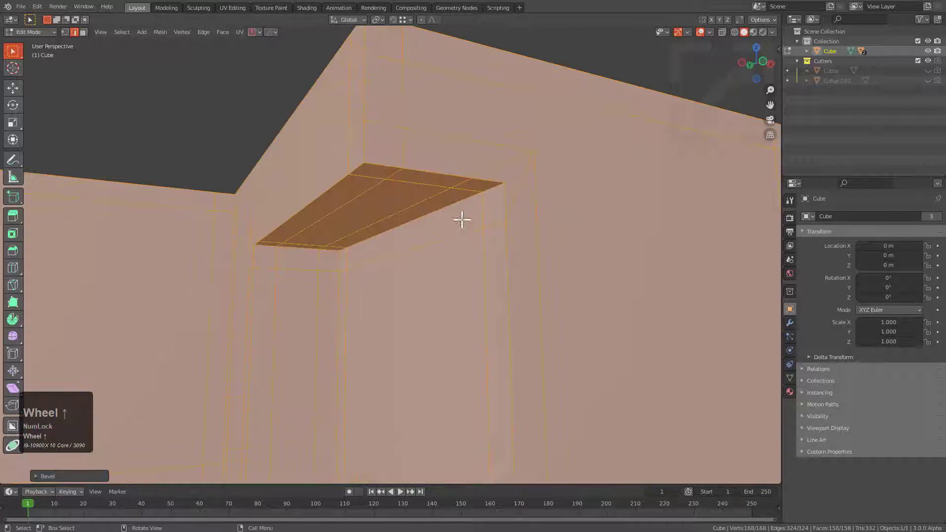
pyautogui.press('F9')
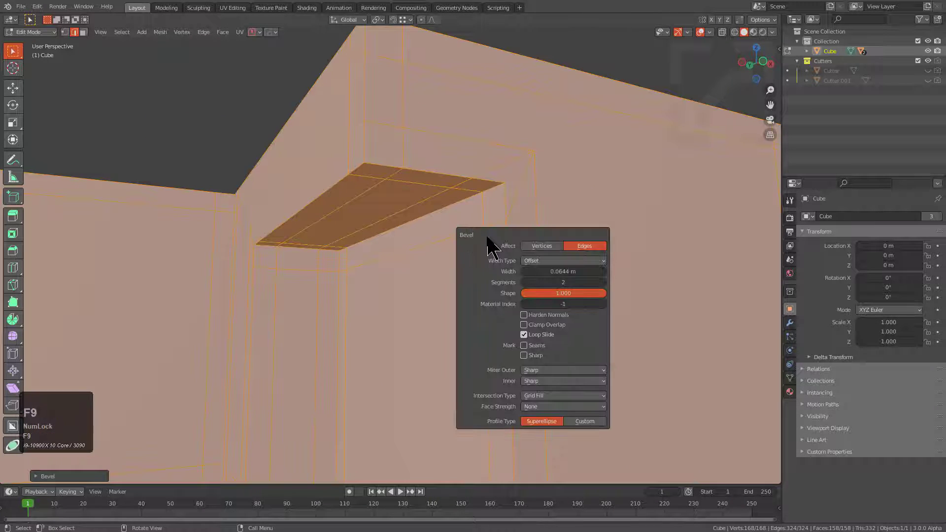
pyautogui.moveTo(486, 235); pyautogui.dragTo(580, 224)
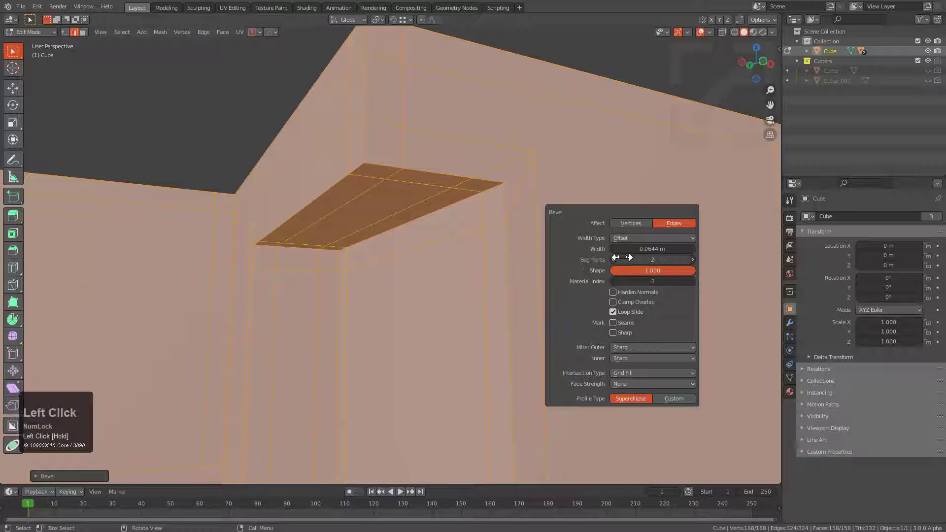
pyautogui.click(693, 259)
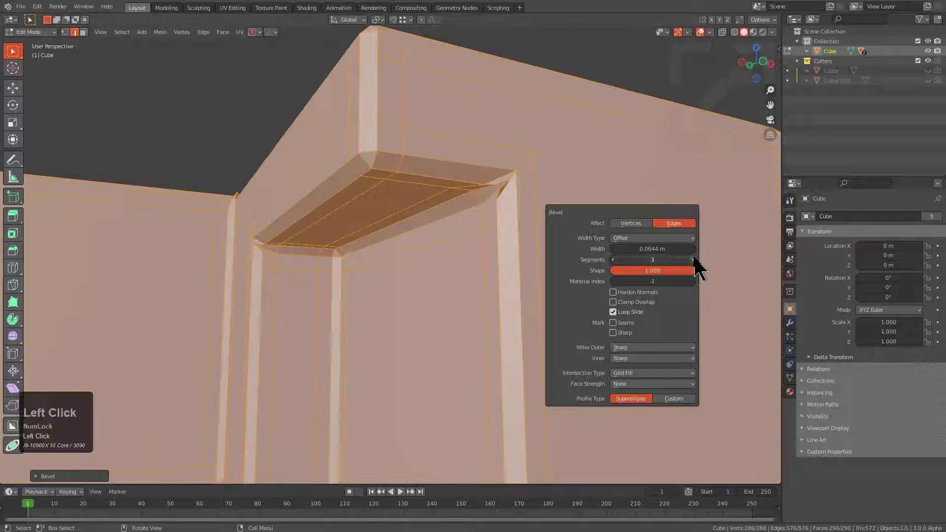
pyautogui.click(694, 259)
pyautogui.click(614, 260)
pyautogui.click(614, 260)
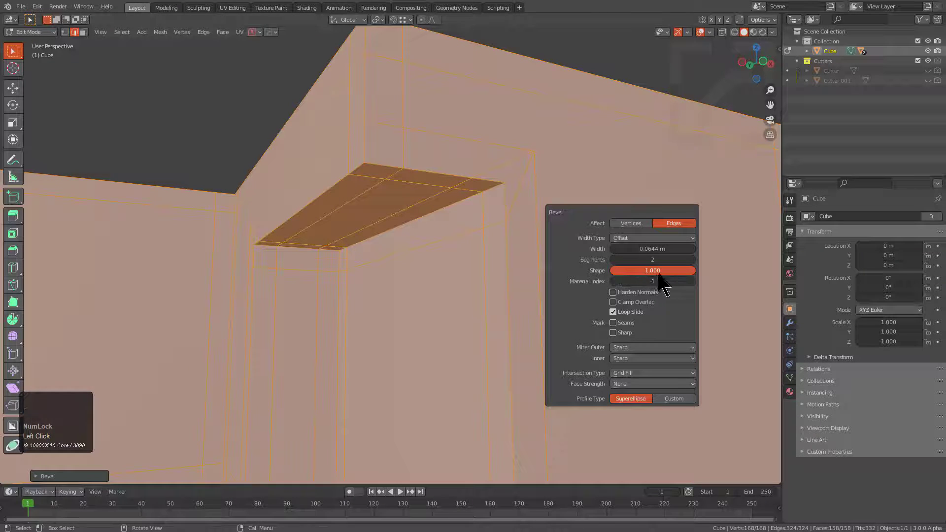
pyautogui.moveTo(653, 270); pyautogui.dragTo(613, 270)
pyautogui.moveTo(639, 270); pyautogui.dragTo(694, 271)
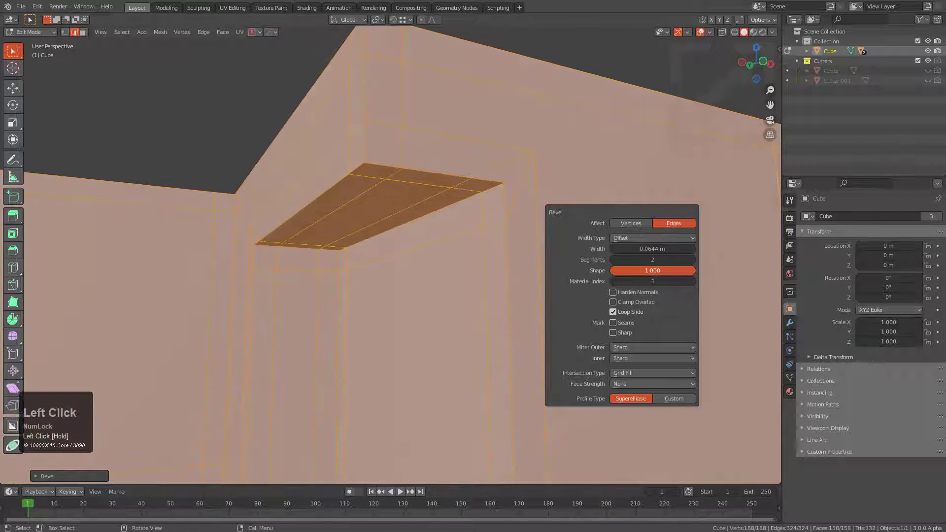
# Set the bevel's outer miter to Arc and its width to 0.0554 m.
pyautogui.click(624, 347)
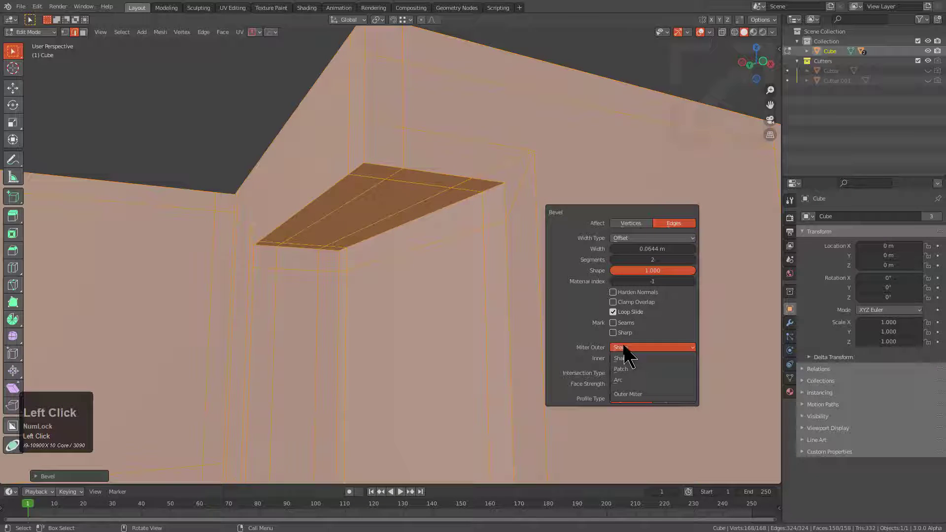
pyautogui.click(620, 383)
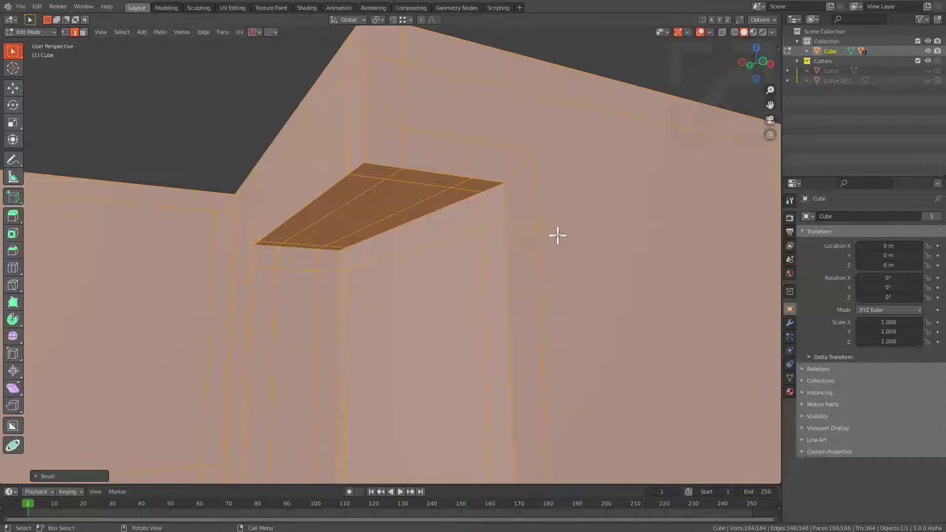
pyautogui.press('F9')
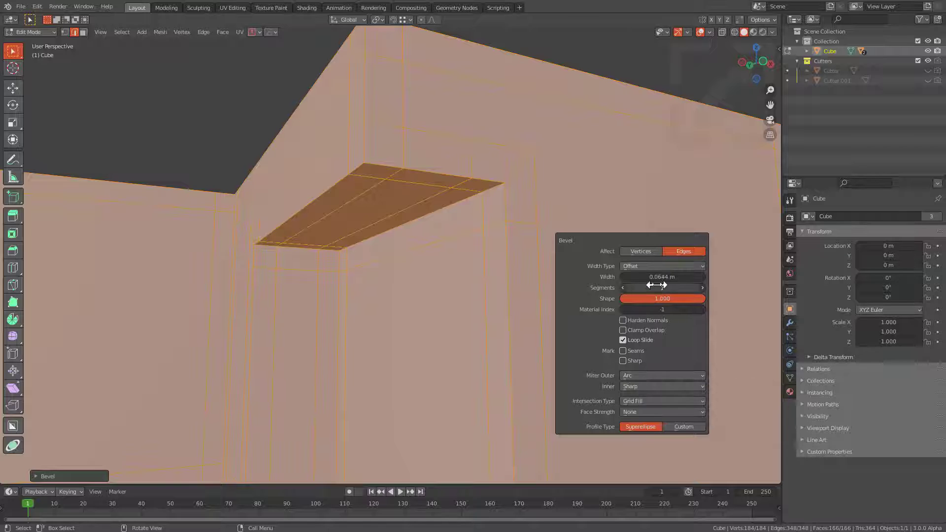
pyautogui.moveTo(662, 276)
pyautogui.keyDown('shift'); pyautogui.mouseDown()
pyautogui.moveTo(603, 276)
pyautogui.moveTo(651, 276)
pyautogui.mouseUp(); pyautogui.keyUp('shift')
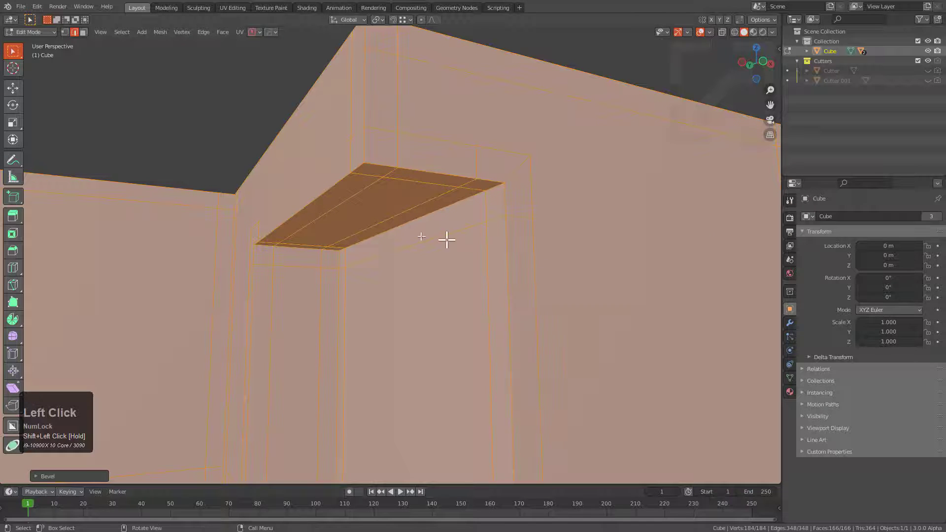
# Set the bevel's inner miter to Arc with a spread of 0.034.
pyautogui.moveTo(397, 235); pyautogui.dragTo(448, 237, button='middle')
pyautogui.scroll(2, 384, 232)
pyautogui.moveTo(391, 243); pyautogui.dragTo(387, 230, button='middle')
pyautogui.scroll(-2, 566, 241)
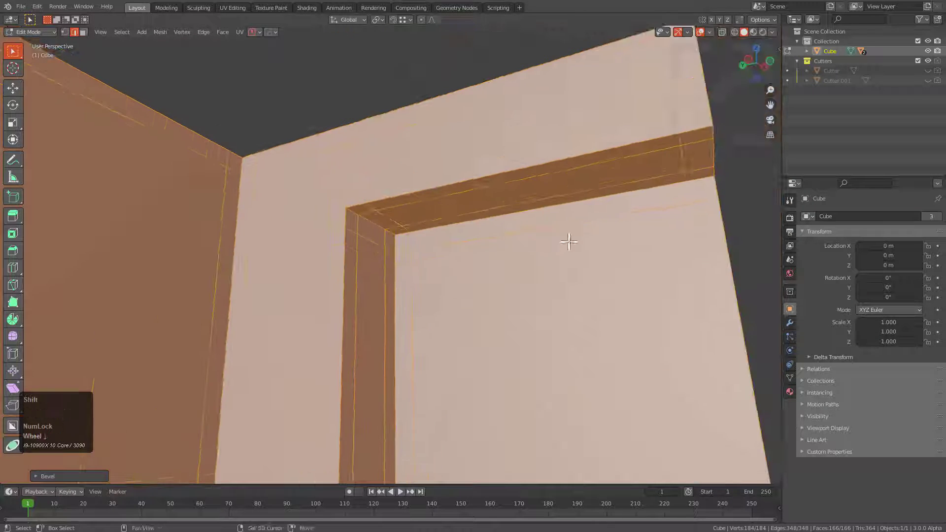
pyautogui.moveTo(569, 241); pyautogui.dragTo(501, 245, button='middle')
pyautogui.press('F9')
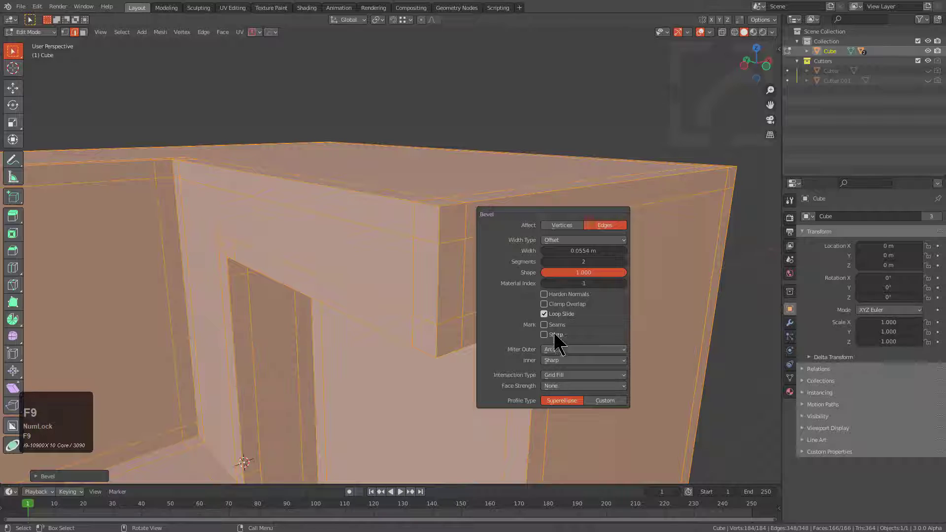
pyautogui.click(557, 360)
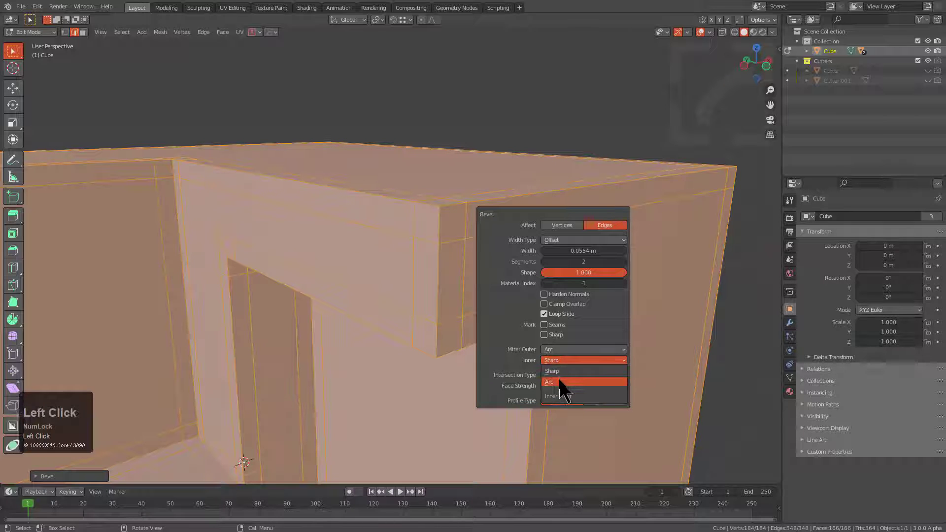
pyautogui.click(562, 382)
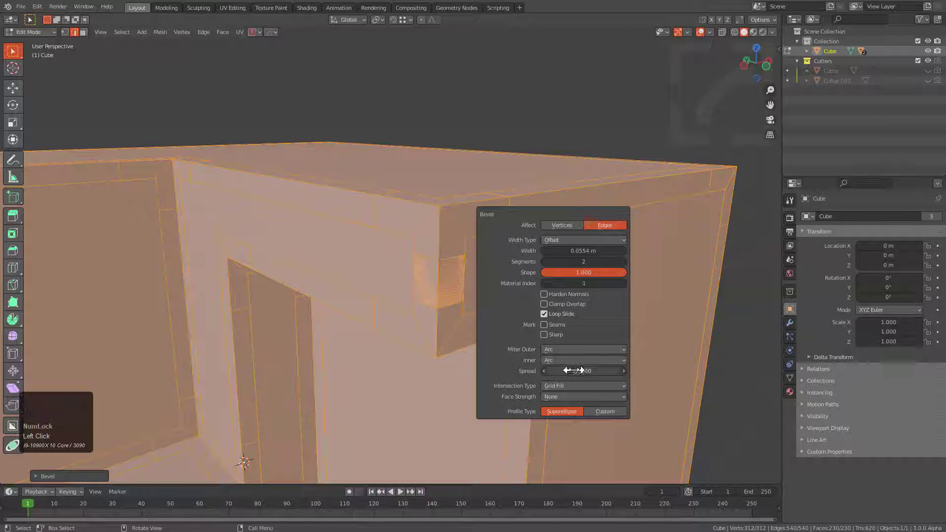
pyautogui.keyDown('shift'); pyautogui.moveTo(572, 371); pyautogui.dragTo(562, 370); pyautogui.keyUp('shift')
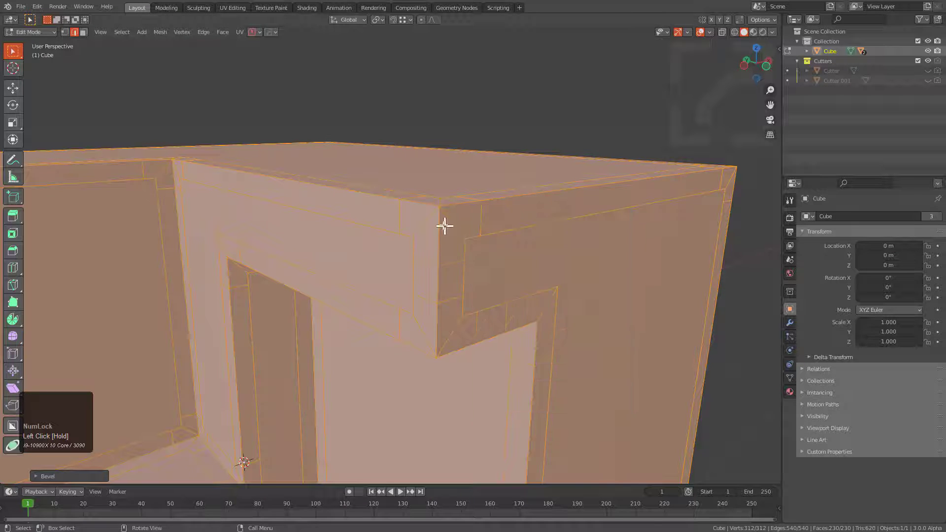
# Compare Sharp and Arc inner miters at the notch corner, finishing with Arc.
pyautogui.moveTo(443, 224); pyautogui.dragTo(441, 234, button='middle')
pyautogui.scroll(2, 433, 261)
pyautogui.press('F9')
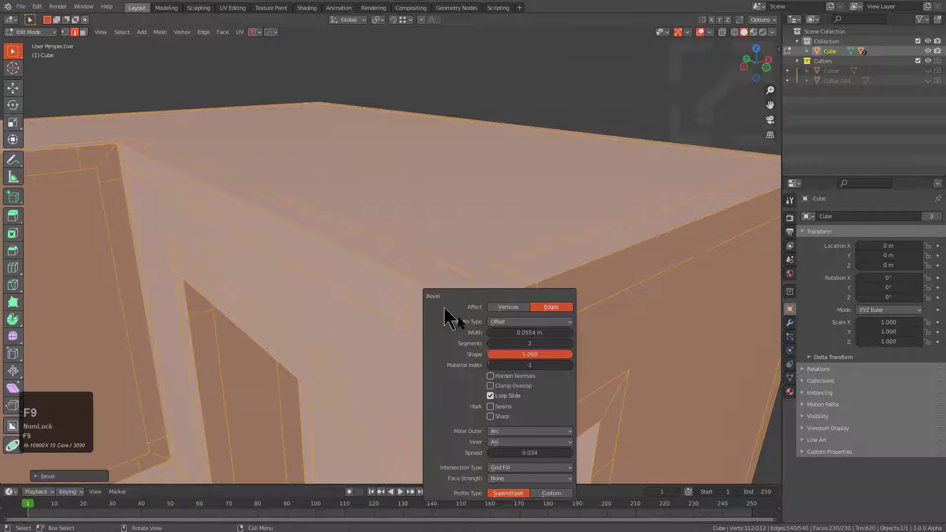
pyautogui.click(512, 441)
pyautogui.press('F9')
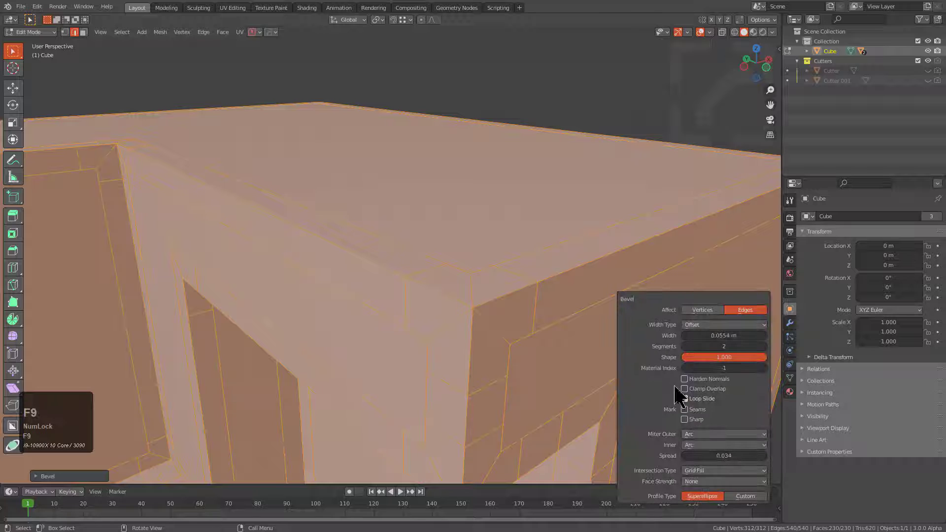
pyautogui.click(698, 445)
pyautogui.click(696, 456)
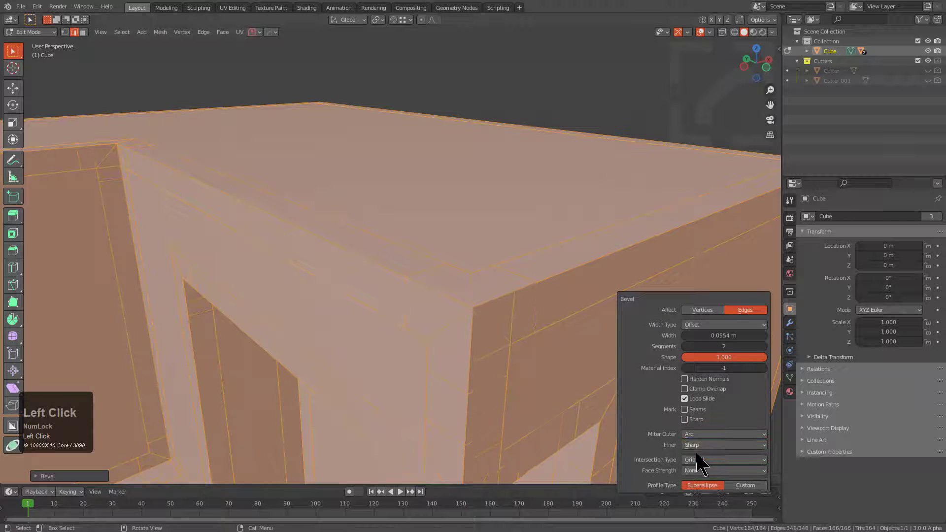
pyautogui.click(697, 446)
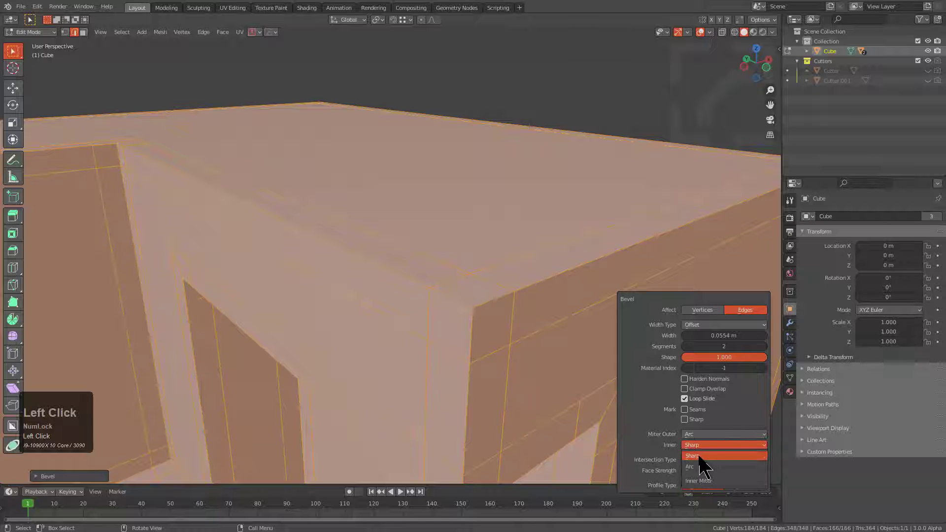
pyautogui.click(699, 457)
pyautogui.click(702, 445)
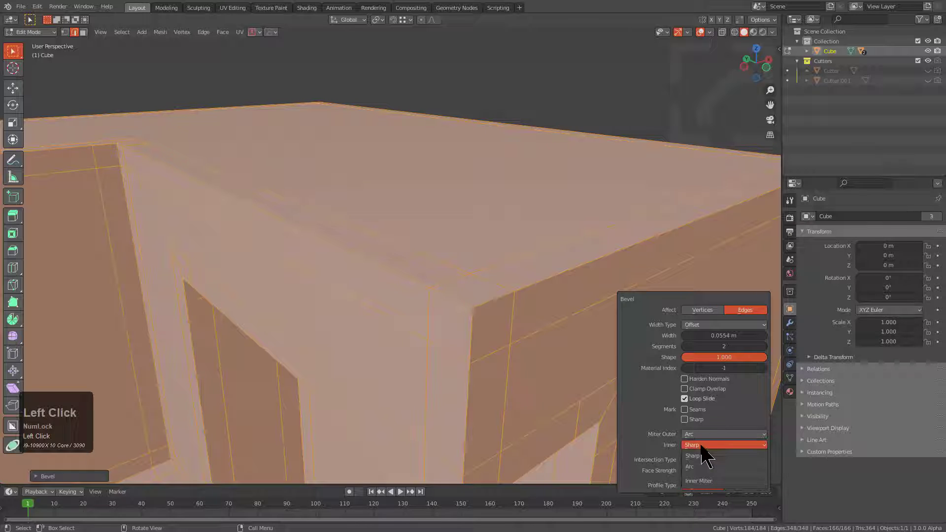
pyautogui.click(703, 472)
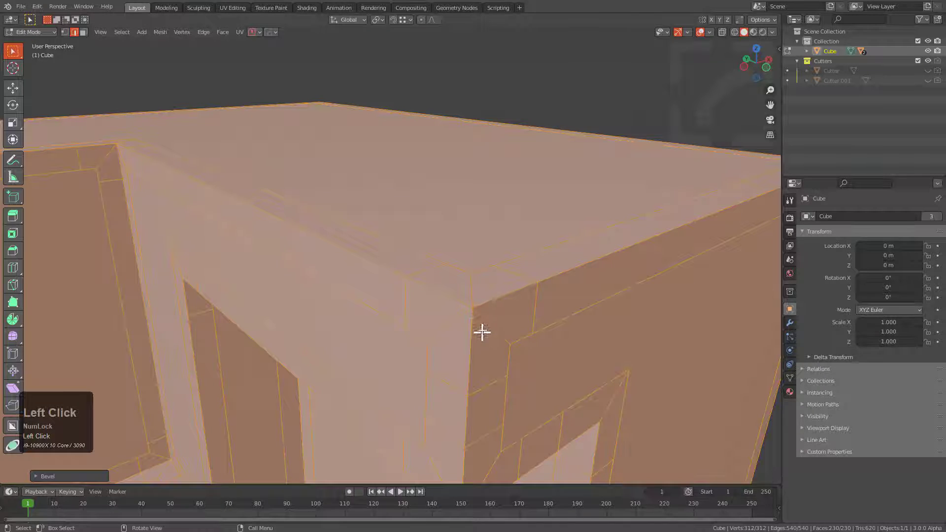
# Return the beveled cube to Object Mode and turn on the wireframe overlay.
pyautogui.moveTo(481, 332); pyautogui.dragTo(466, 190, button='middle')
pyautogui.scroll(-2, 467, 300)
pyautogui.keyDown('shift'); pyautogui.scroll(-1, 452, 261); pyautogui.keyUp('shift')
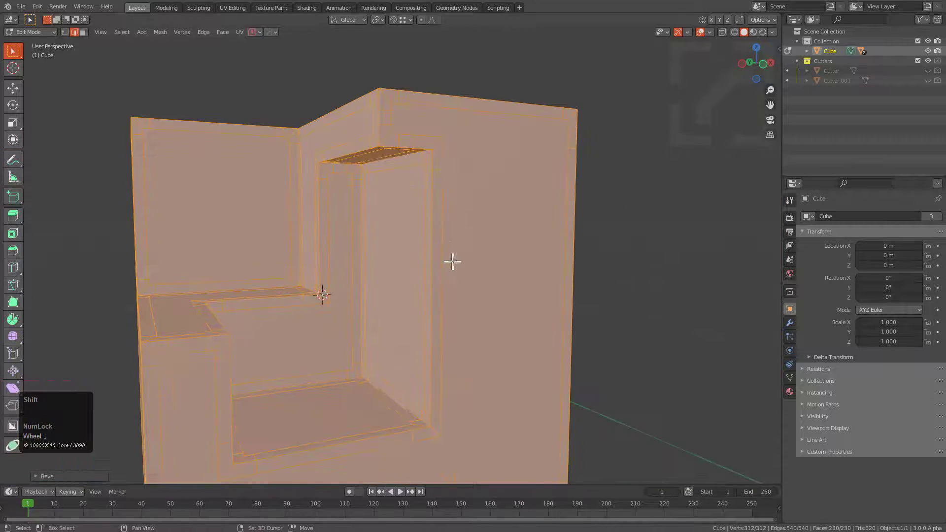
pyautogui.scroll(-1, 474, 213)
pyautogui.press('F9')
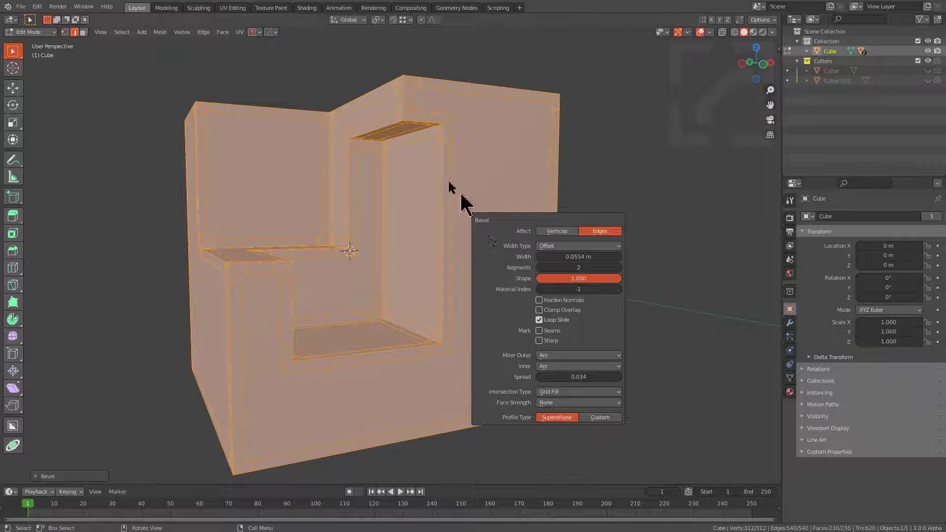
pyautogui.moveTo(429, 158); pyautogui.dragTo(444, 194, button='middle')
pyautogui.press('Tab')
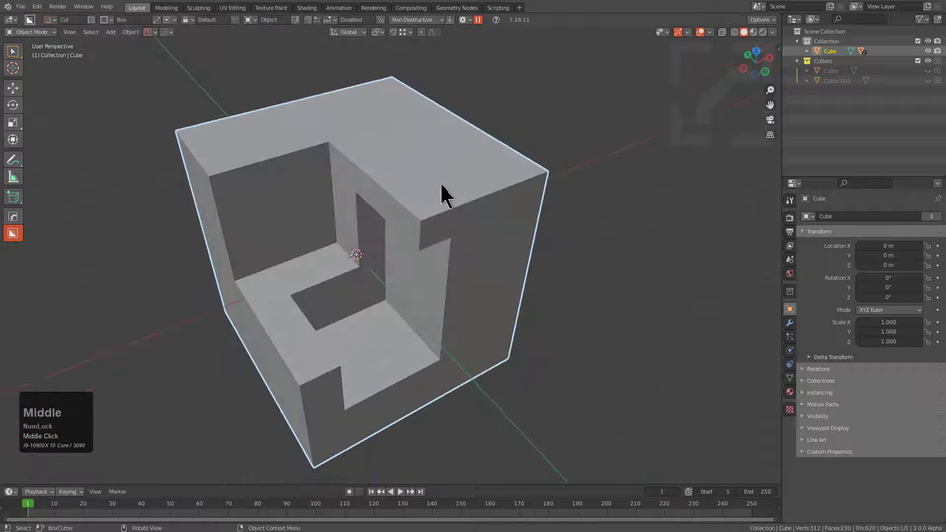
pyautogui.press('v')
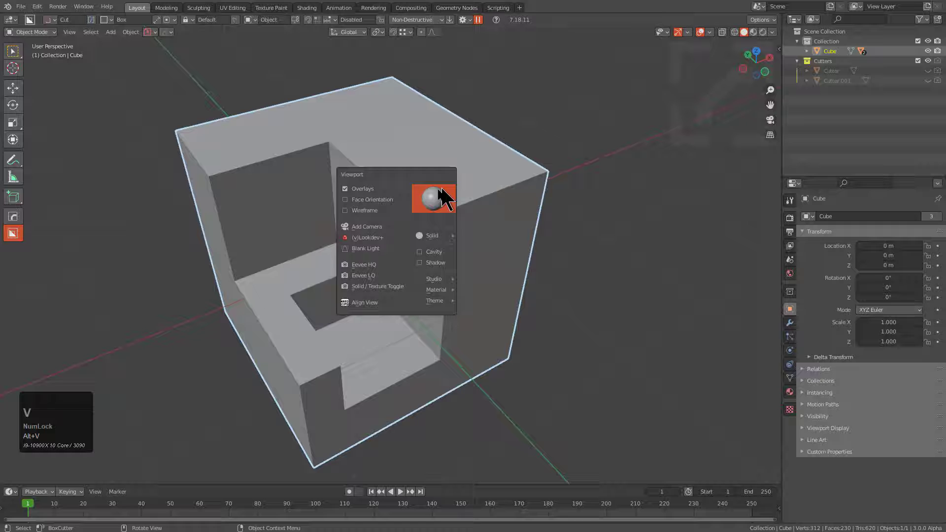
pyautogui.click(389, 213)
# Examine the supporting edges around the inner and outer corners of the notches.
pyautogui.moveTo(409, 232); pyautogui.dragTo(490, 242, button='middle')
pyautogui.scroll(3, 481, 243)
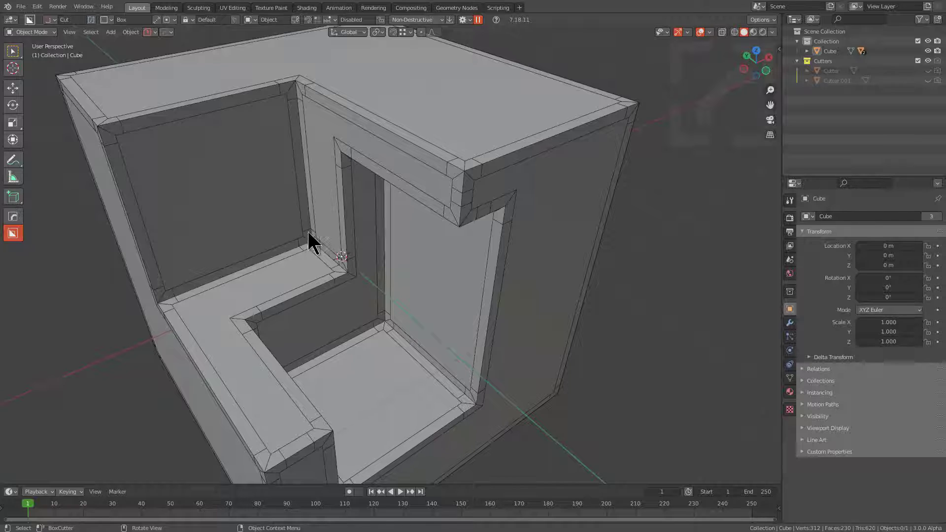
pyautogui.scroll(5, 413, 287)
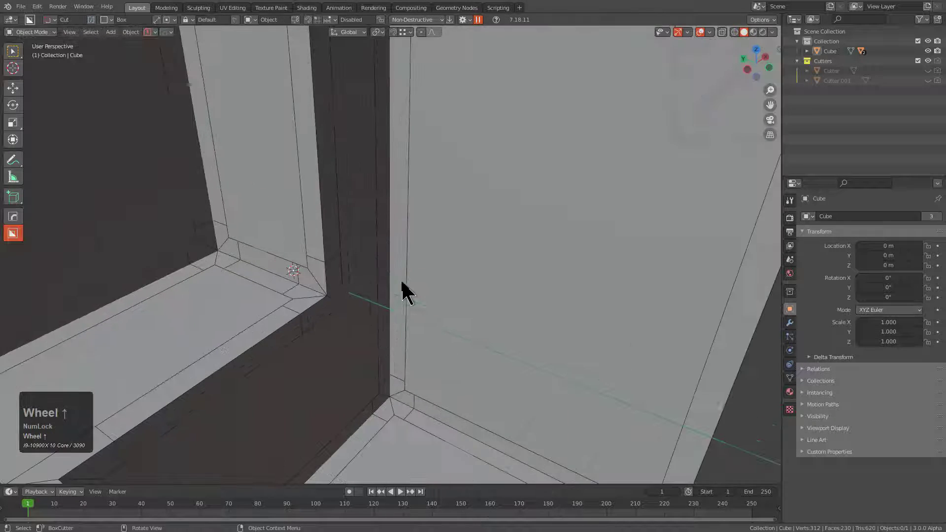
pyautogui.scroll(-5, 337, 297)
pyautogui.moveTo(409, 268); pyautogui.dragTo(401, 314, button='middle')
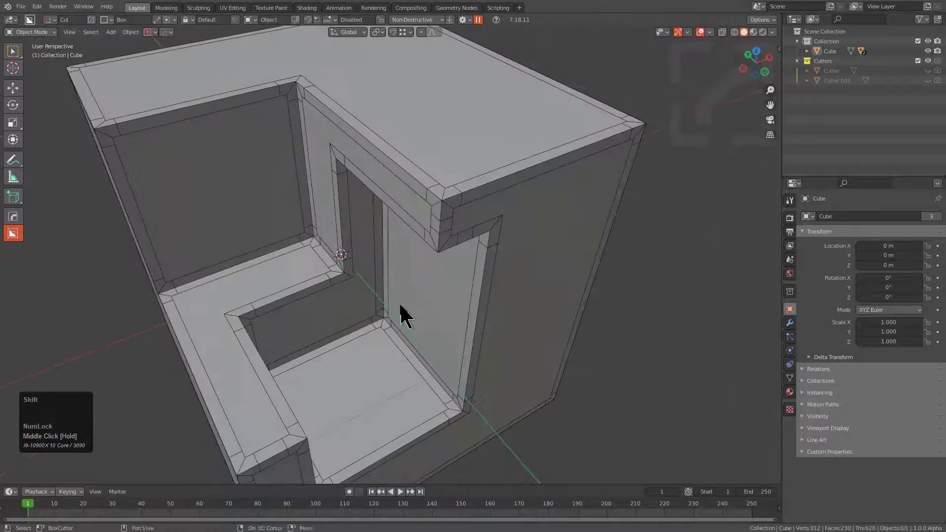
pyautogui.keyDown('shift'); pyautogui.scroll(-3, 440, 269); pyautogui.keyUp('shift')
pyautogui.moveTo(437, 258); pyautogui.dragTo(456, 240, button='middle')
pyautogui.scroll(-1, 443, 264)
# Select the beveled cube and add a Triangulate modifier to it.
pyautogui.press('q')
pyautogui.click(499, 185)
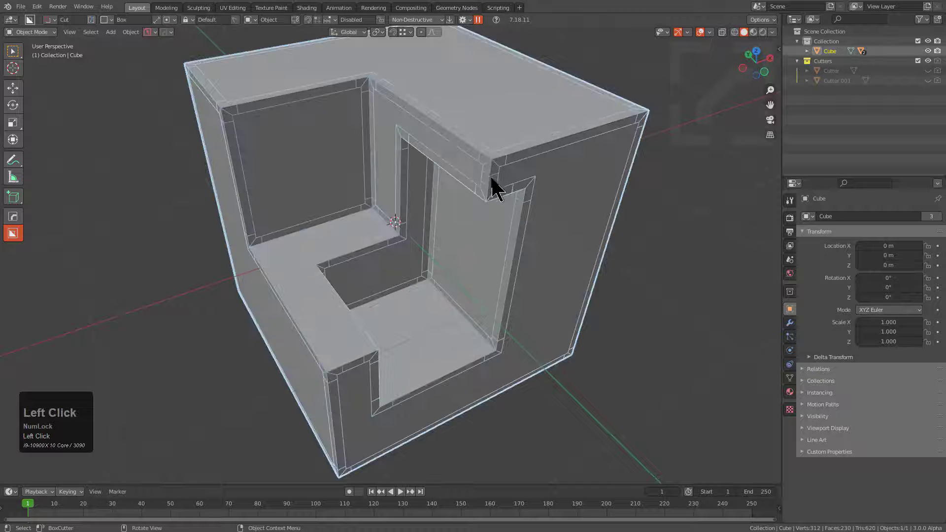
pyautogui.press('q')
pyautogui.moveTo(483, 238)
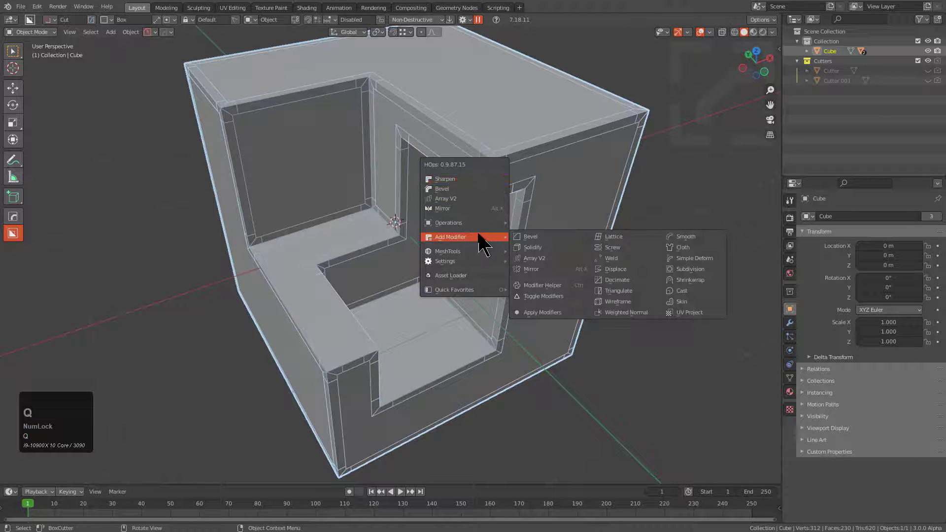
pyautogui.click(610, 291)
# Examine the triangulated faces around the notches and select the cube again.
pyautogui.moveTo(496, 256); pyautogui.dragTo(395, 194, button='middle')
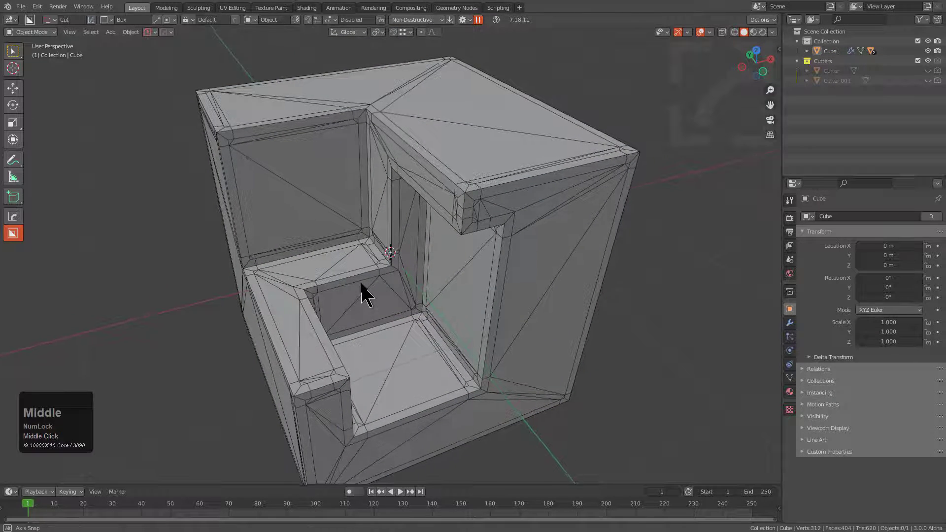
pyautogui.scroll(3, 369, 245)
pyautogui.moveTo(360, 283); pyautogui.dragTo(339, 277, button='middle')
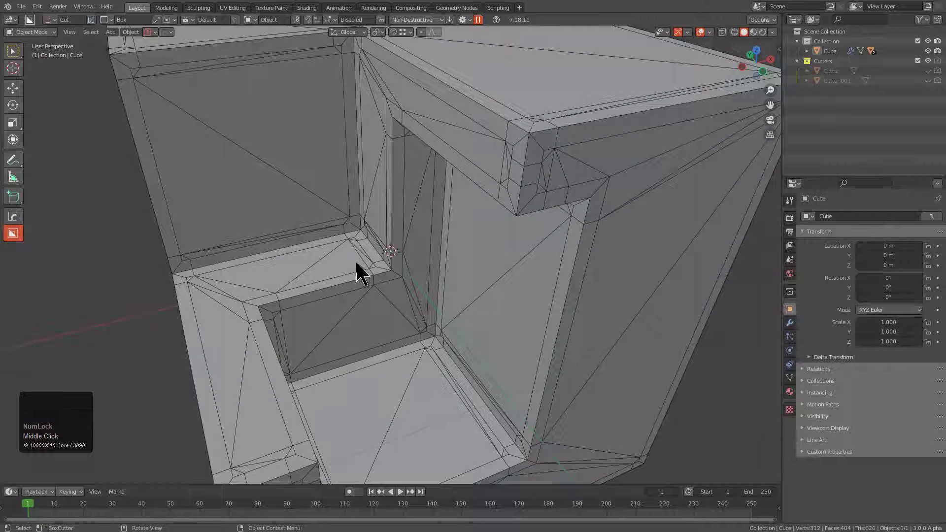
pyautogui.scroll(-2, 357, 261)
pyautogui.moveTo(393, 269); pyautogui.dragTo(423, 261, button='middle')
pyautogui.click(489, 174)
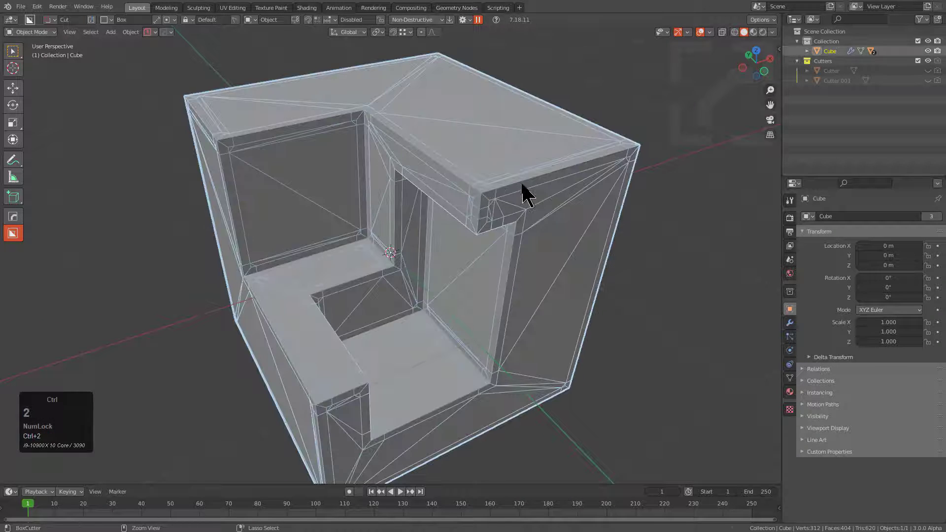
# Add a Subdivision modifier with viewport level 3 to the triangulated cube and turn off the wireframe overlay.
pyautogui.hotkey('ctrl', '3')
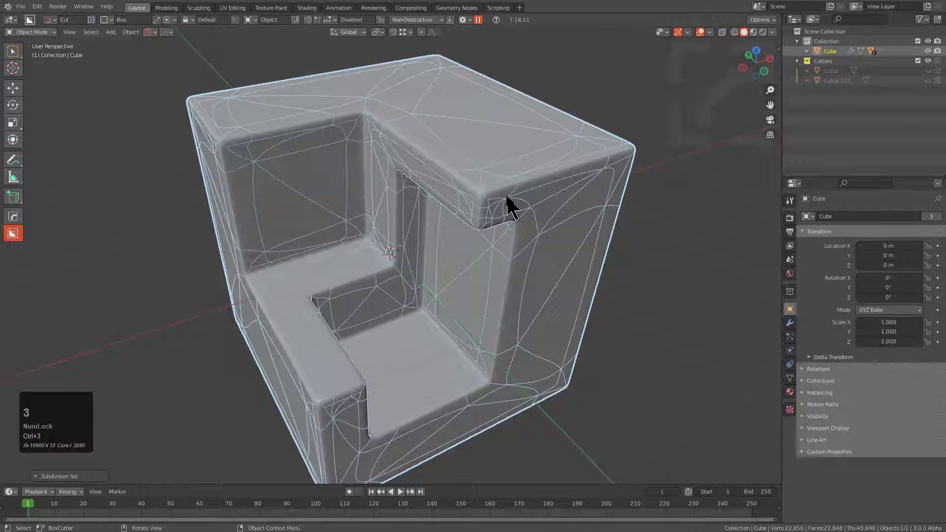
pyautogui.moveTo(507, 199)
pyautogui.mouseDown(button='middle')
pyautogui.moveTo(486, 200)
pyautogui.moveTo(515, 200)
pyautogui.mouseUp(button='middle')
pyautogui.hotkey('alt', 'a')
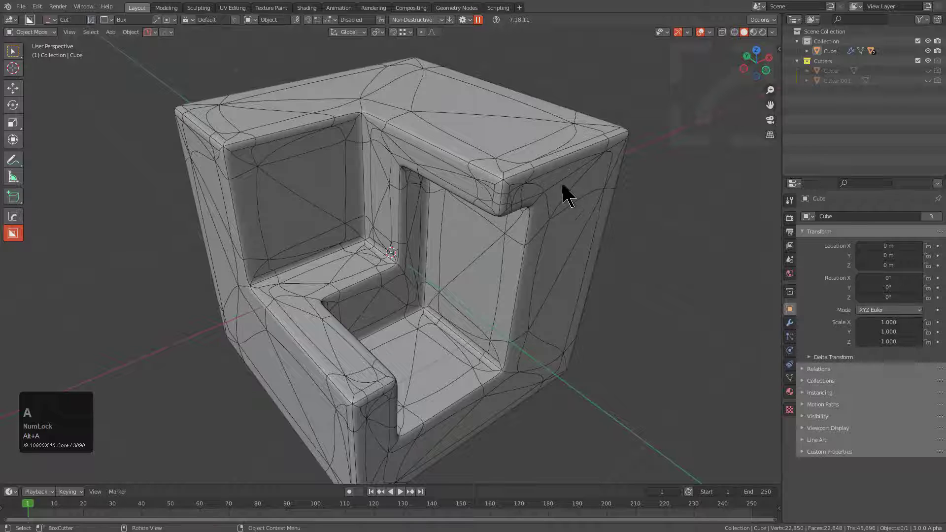
pyautogui.hotkey('alt', 'v')
pyautogui.click(561, 186)
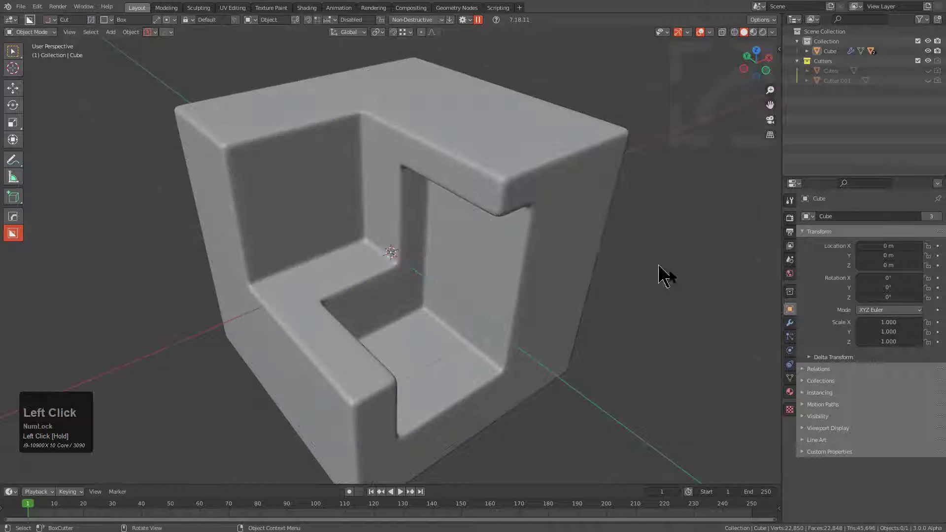
# Show the cube's modifier properties and turn the wireframe overlay back on.
pyautogui.click(790, 323)
pyautogui.moveTo(460, 243)
pyautogui.mouseDown(button='middle')
pyautogui.moveTo(416, 211)
pyautogui.moveTo(439, 212)
pyautogui.moveTo(515, 253)
pyautogui.moveTo(469, 259)
pyautogui.moveTo(437, 244)
pyautogui.mouseUp(button='middle')
pyautogui.hotkey('alt', 'v')
pyautogui.click(460, 238)
pyautogui.moveTo(360, 151); pyautogui.dragTo(333, 173, button='middle')
pyautogui.scroll(-3, 395, 205)
# Duplicate the subdivided cube and place the copy about 2.5 m away in the negative X direction.
pyautogui.click(438, 224)
pyautogui.moveTo(442, 231); pyautogui.dragTo(460, 236, button='middle')
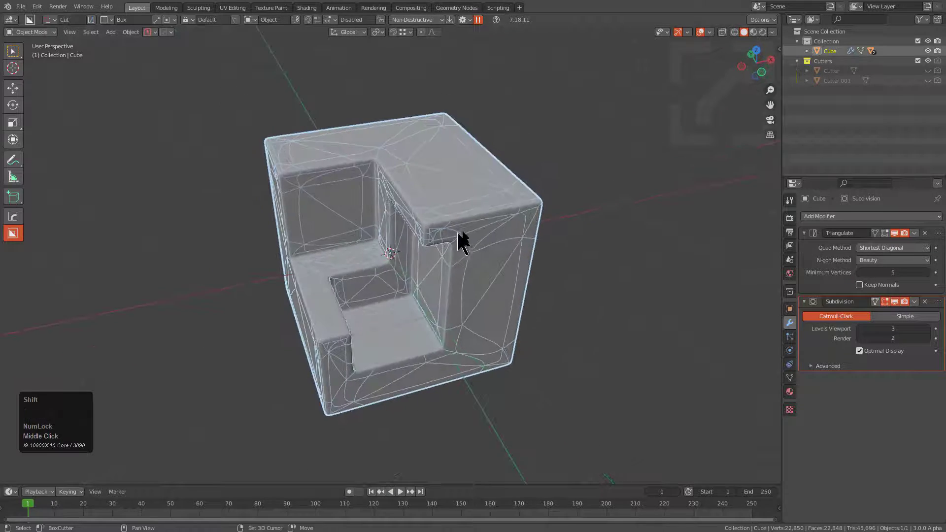
pyautogui.hotkey('shift', 'd')
pyautogui.press('y')
pyautogui.press('z')
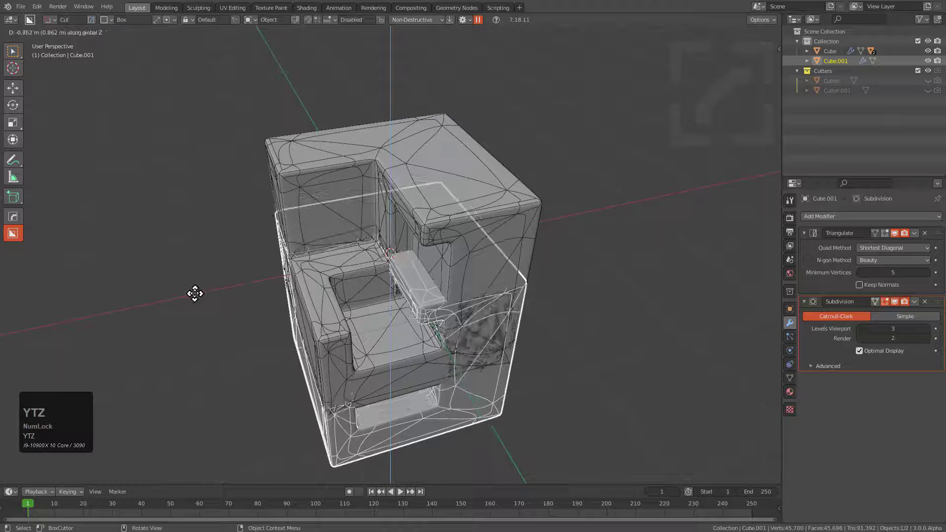
pyautogui.press('y')
pyautogui.press('x')
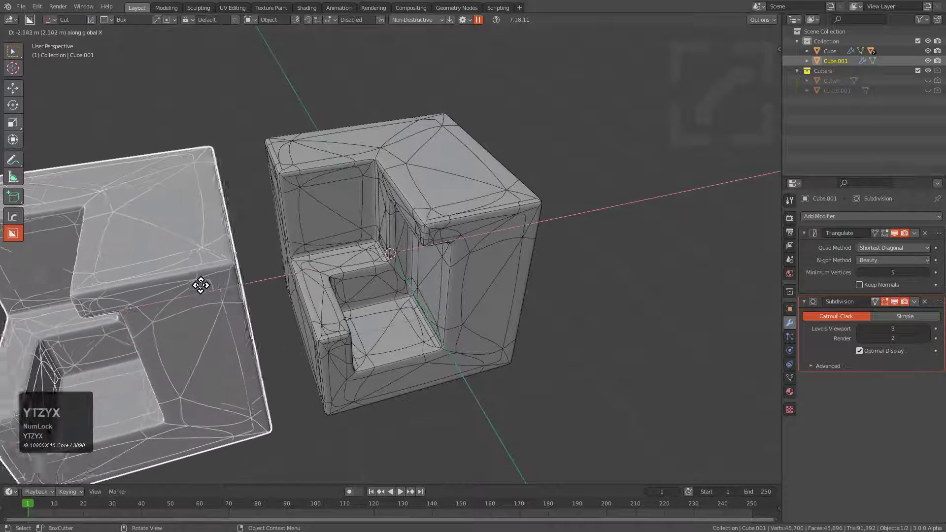
pyautogui.click(205, 294)
# Select the duplicated cube and apply its Triangulate modifier, keeping the Subdivision modifier live.
pyautogui.moveTo(205, 294); pyautogui.dragTo(413, 249, button='middle')
pyautogui.scroll(1, 413, 241)
pyautogui.hotkey('alt', 'a')
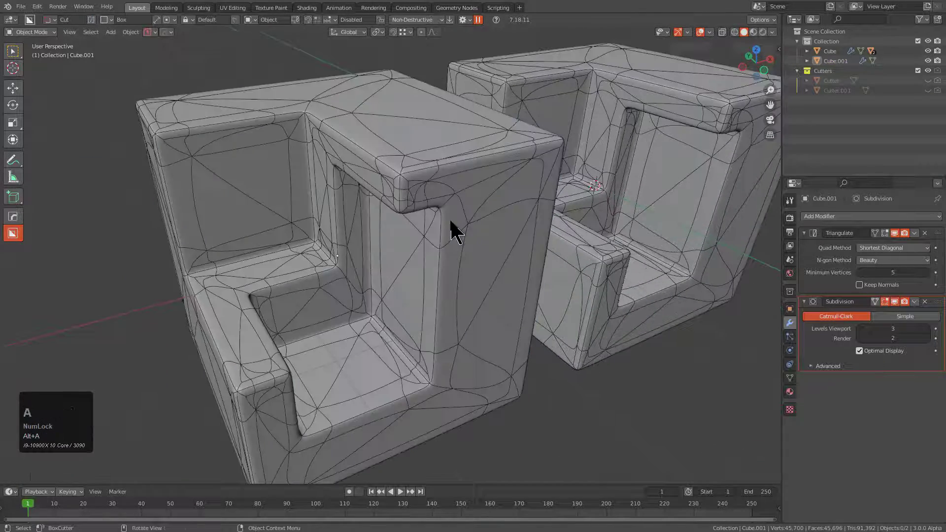
pyautogui.click(450, 220)
pyautogui.click(830, 273)
pyautogui.hotkey('ctrl', 'a')
pyautogui.middleClick(412, 210)
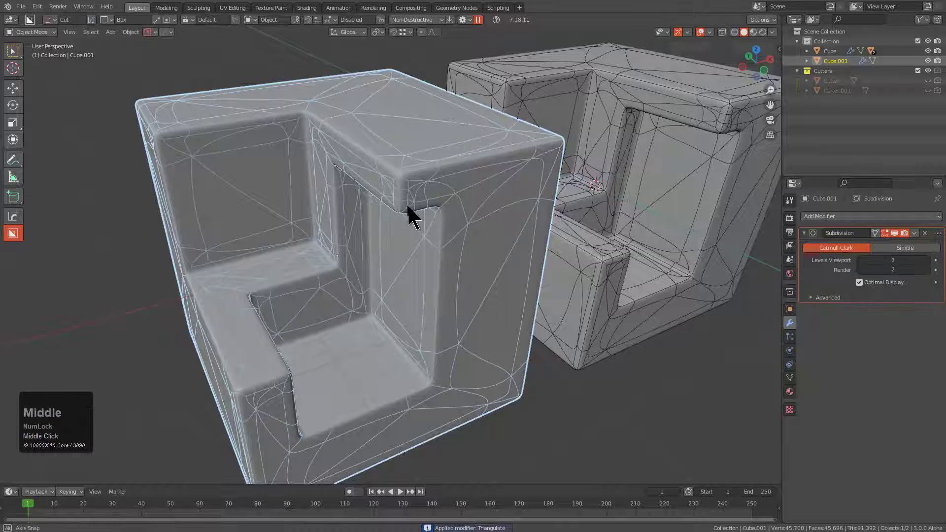
# Convert the triangles of the duplicate's whole mesh to quads in Edit Mode and return to Object Mode.
pyautogui.press('Tab')
pyautogui.press('a')
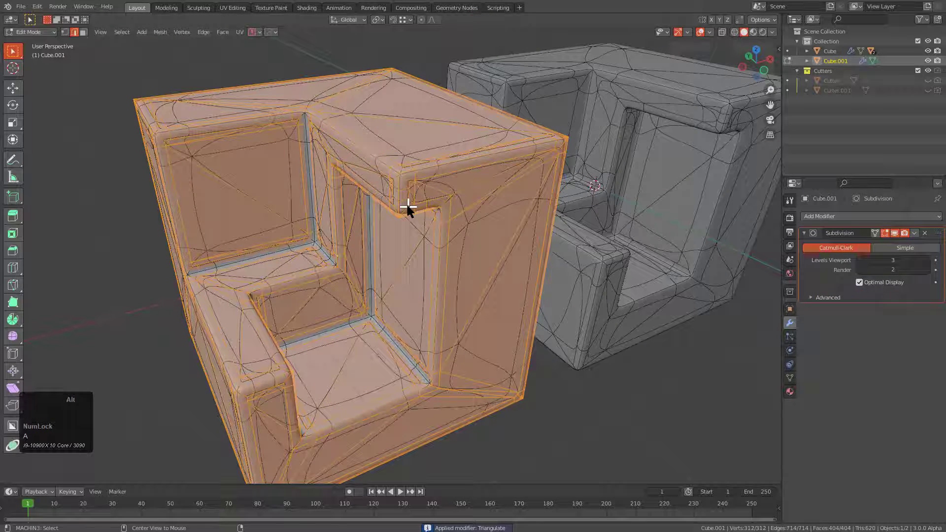
pyautogui.hotkey('alt', 'a')
pyautogui.press('Tab')
pyautogui.middleClick(397, 204)
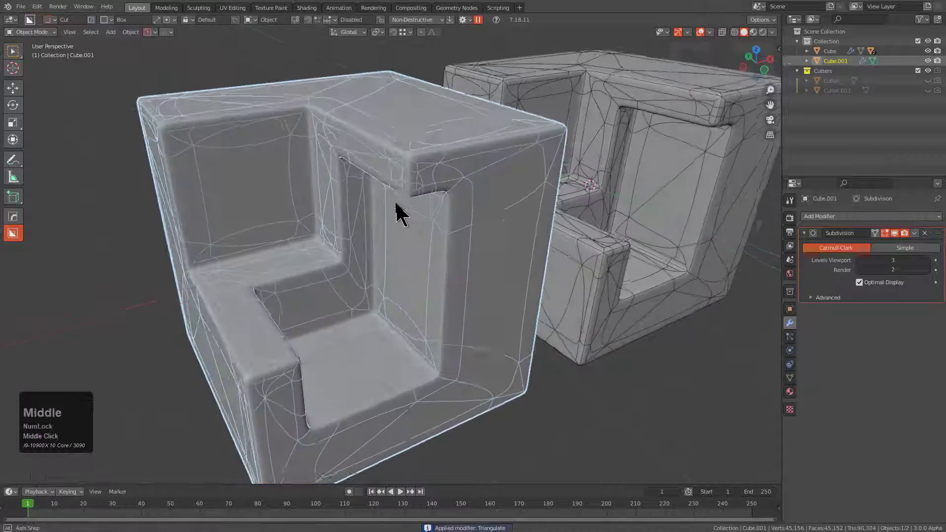
# Examine the duplicate's edge flow around the upper notch's outer corner in Object Mode and Edit Mode.
pyautogui.moveTo(396, 203); pyautogui.dragTo(344, 200, button='middle')
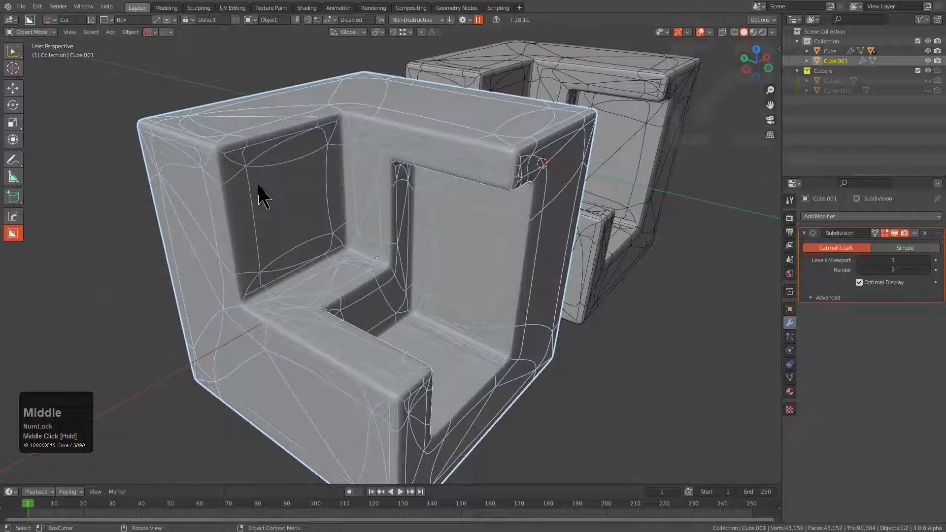
pyautogui.moveTo(263, 197); pyautogui.dragTo(265, 190, button='middle')
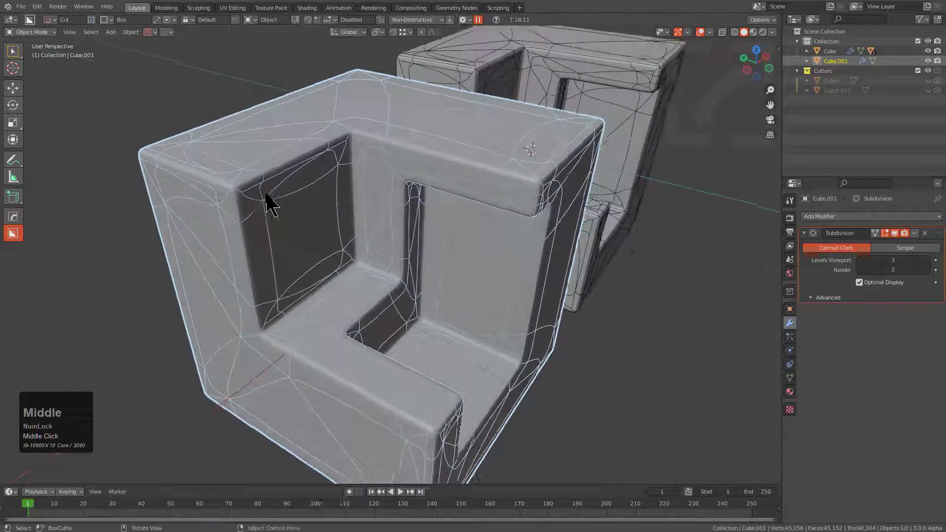
pyautogui.scroll(5, 197, 193)
pyautogui.scroll(-3, 189, 193)
pyautogui.press('Tab')
pyautogui.keyDown('shift'); pyautogui.moveTo(198, 195); pyautogui.dragTo(225, 200, button='middle'); pyautogui.keyUp('shift')
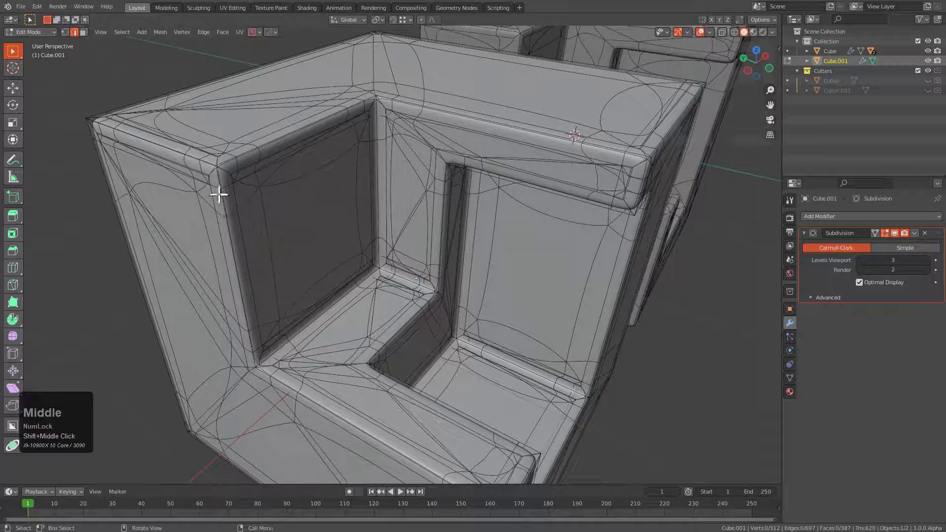
pyautogui.click(231, 193)
pyautogui.press('Tab')
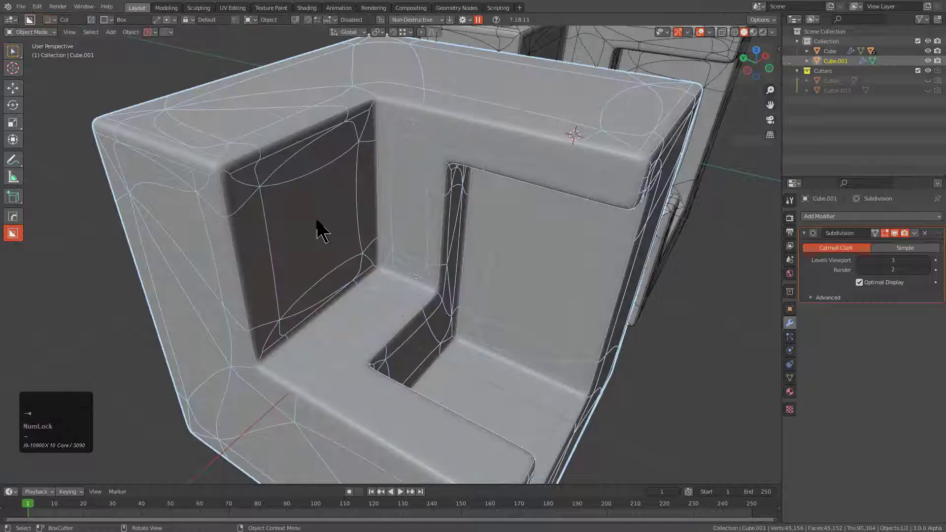
# Connect the upper and lower vertices along the outer side of the upper notch's wall and return to Object Mode.
pyautogui.moveTo(316, 228); pyautogui.dragTo(285, 216, button='middle')
pyautogui.press('Tab')
pyautogui.press('1')
pyautogui.click(205, 181)
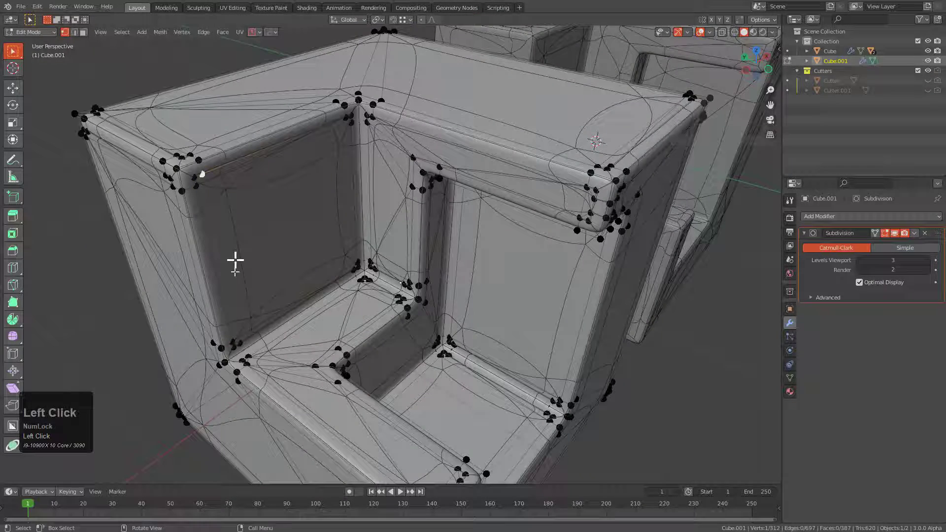
pyautogui.keyDown('shift'); pyautogui.click(243, 331); pyautogui.keyUp('shift')
pyautogui.press('j')
pyautogui.click(200, 186)
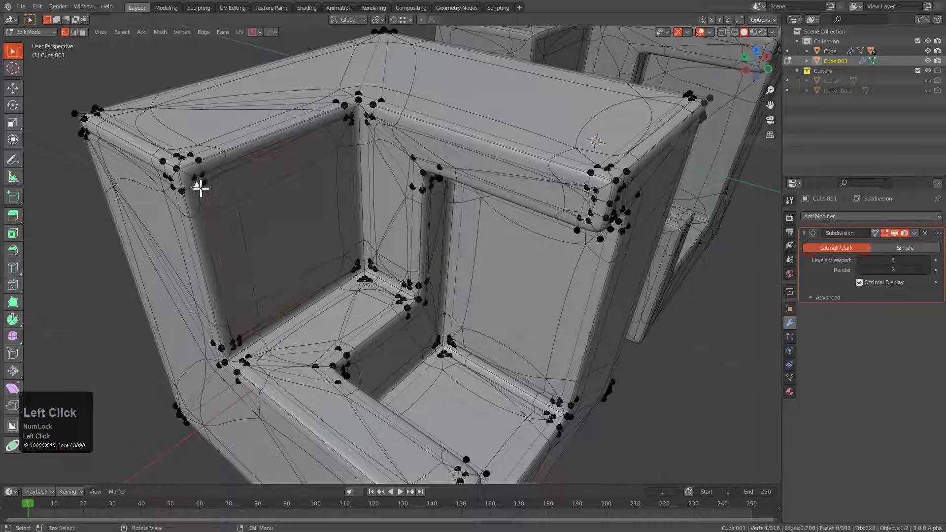
pyautogui.press('Tab')
# Compare the surface flow and shading of the duplicate's notches and corners with the triangulated original.
pyautogui.moveTo(374, 169); pyautogui.dragTo(244, 175, button='middle')
pyautogui.press('Tab')
pyautogui.click(153, 176)
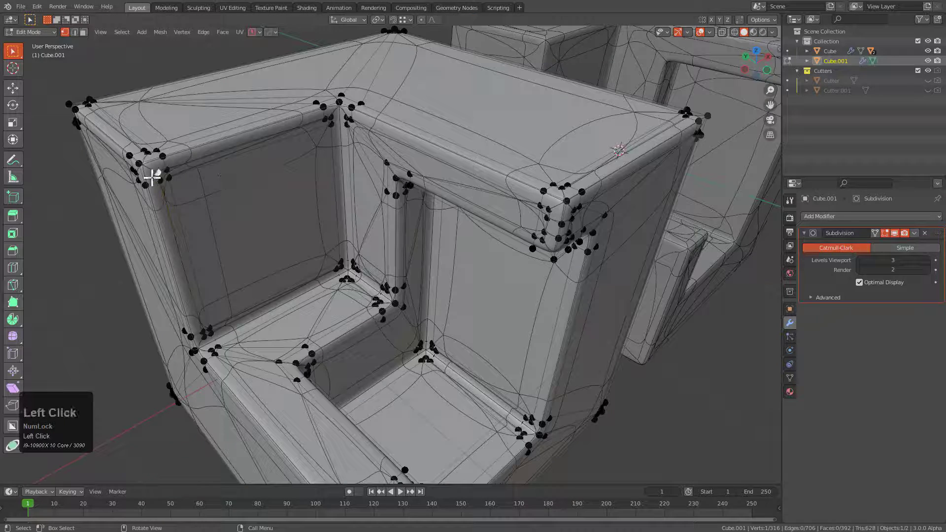
pyautogui.press('Tab')
pyautogui.scroll(-4, 327, 196)
pyautogui.hotkey('alt', 'a')
pyautogui.moveTo(479, 242); pyautogui.dragTo(434, 234, button='middle')
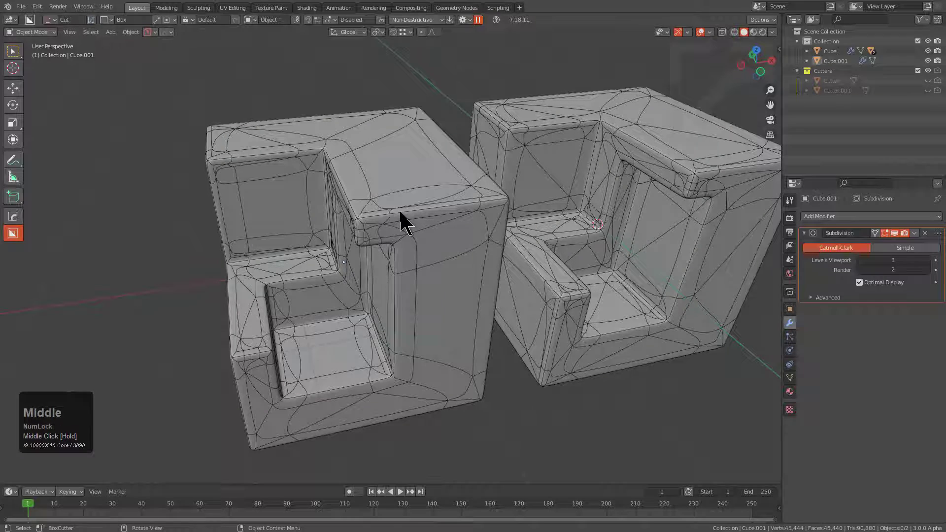
pyautogui.scroll(6, 384, 216)
pyautogui.moveTo(370, 207); pyautogui.dragTo(345, 239, button='middle')
pyautogui.scroll(-2, 236, 285)
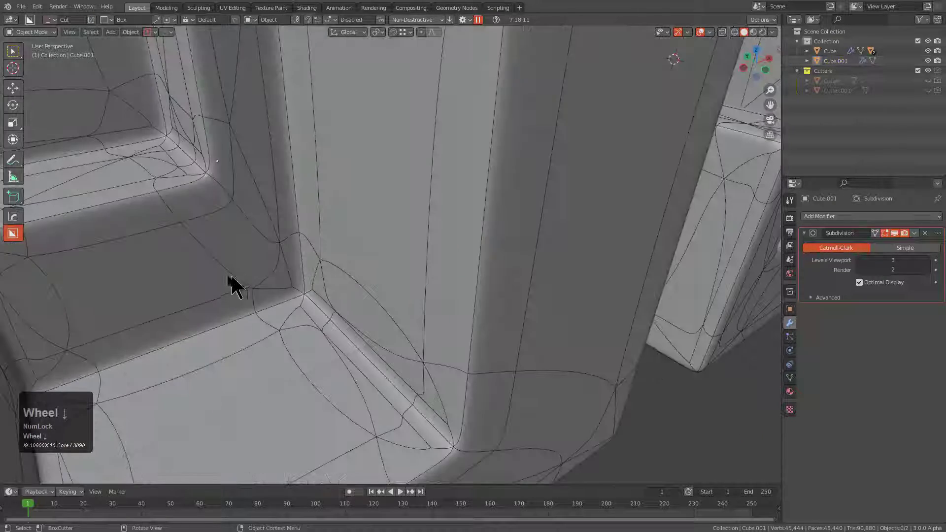
pyautogui.scroll(-4, 374, 237)
pyautogui.moveTo(426, 215); pyautogui.dragTo(414, 240, button='middle')
pyautogui.scroll(-1, 424, 207)
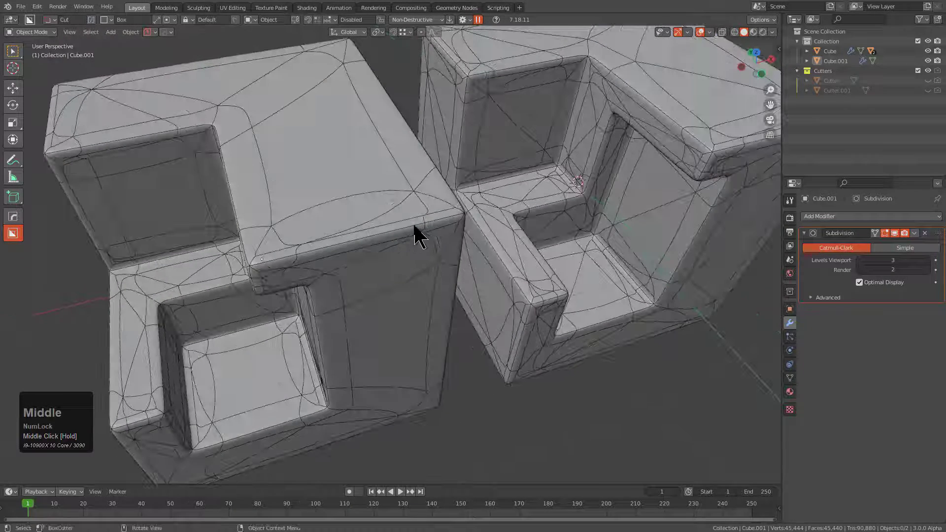